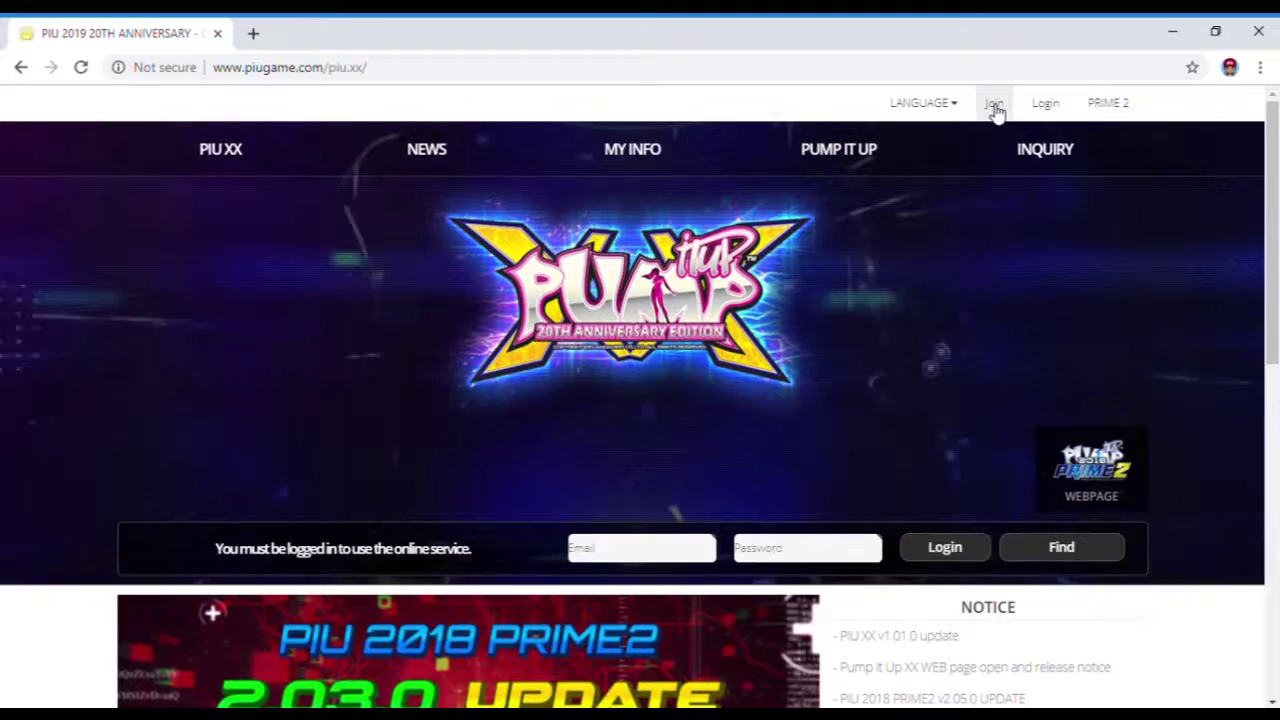
On the Join registration page, choose ENGLISH from the LANGUAGE dropdown.
left_click(995, 105)
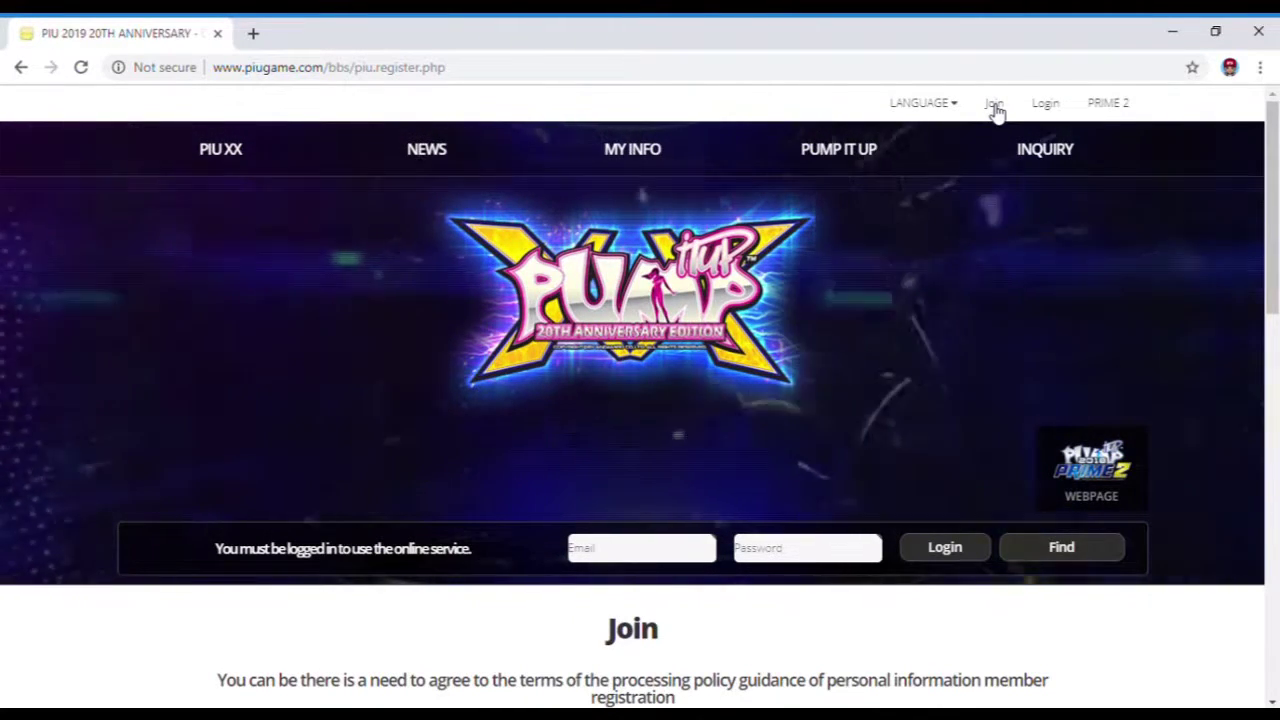
mouse_move(922, 103)
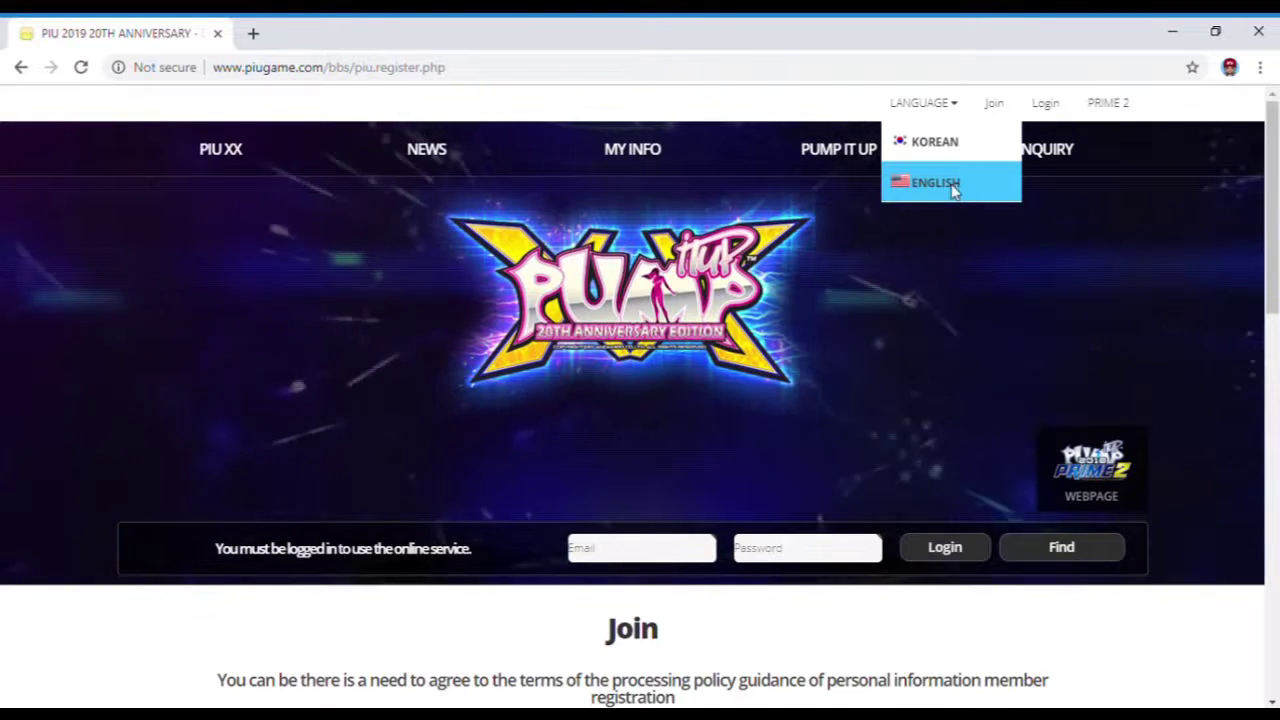
left_click(955, 192)
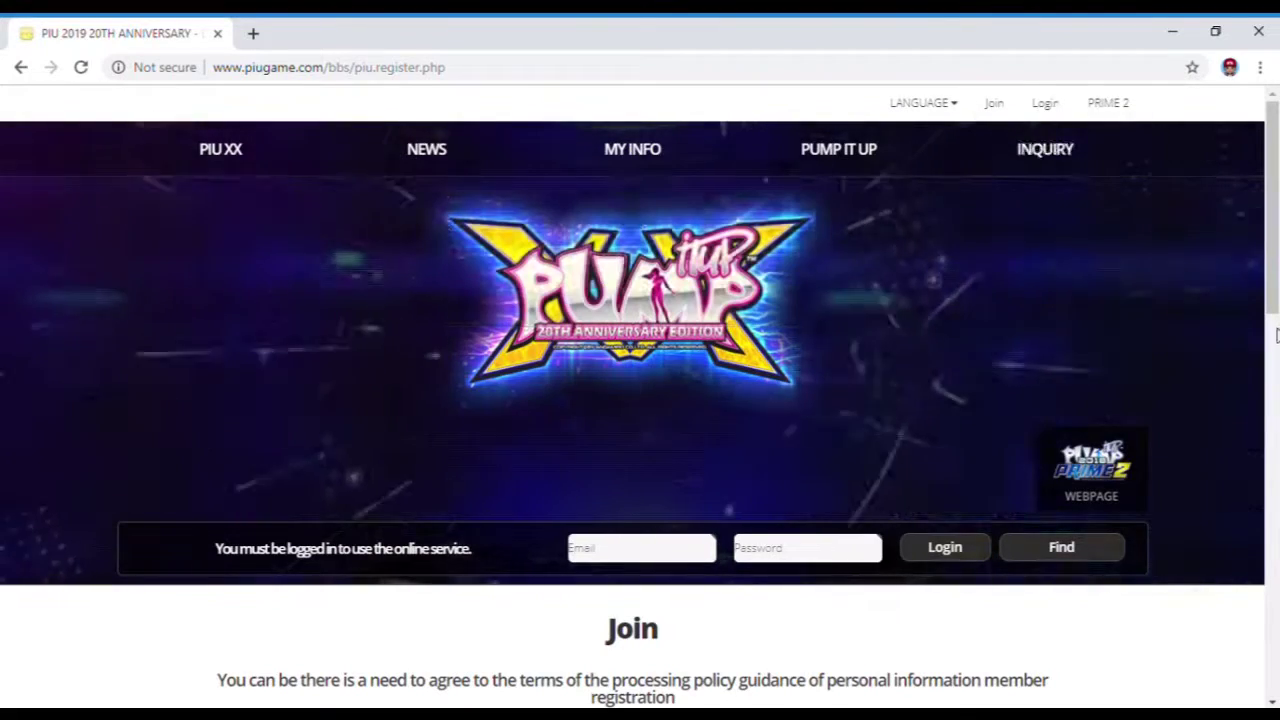
Tick the member entrance clauses and privacy agreements, then proceed with Join.
left_click_drag(1274, 237, 1276, 397)
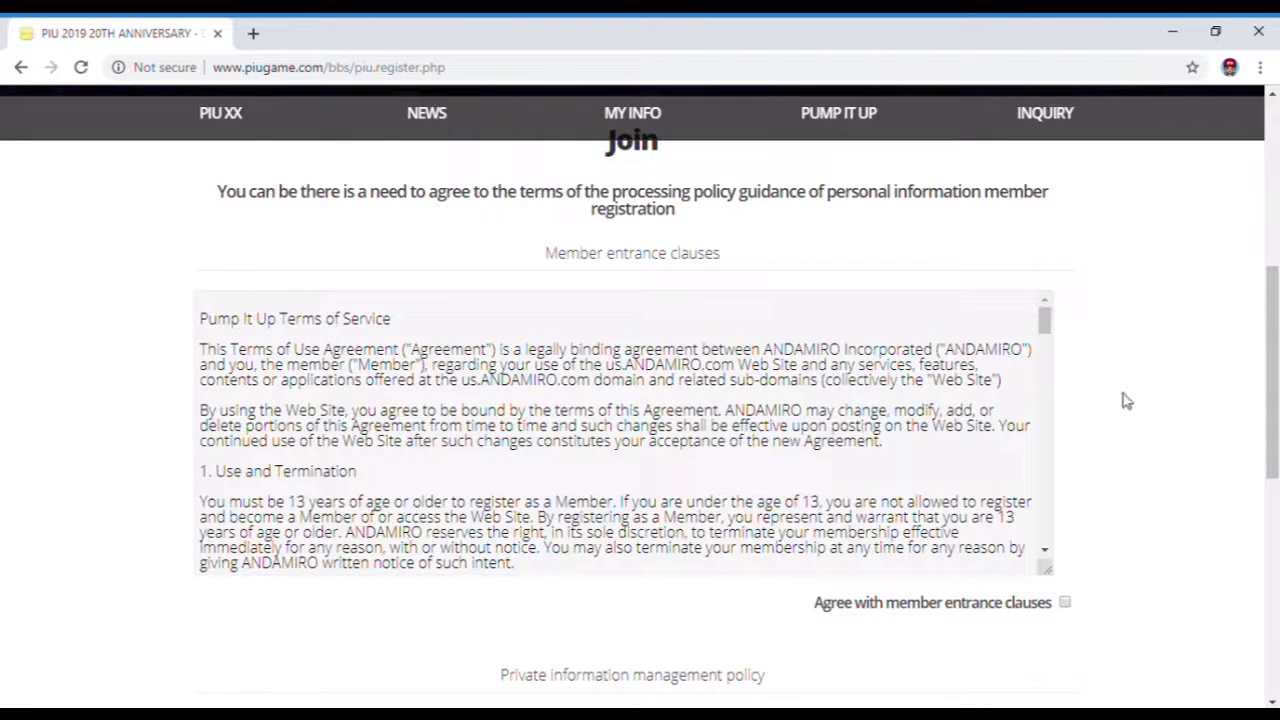
left_click(1045, 324)
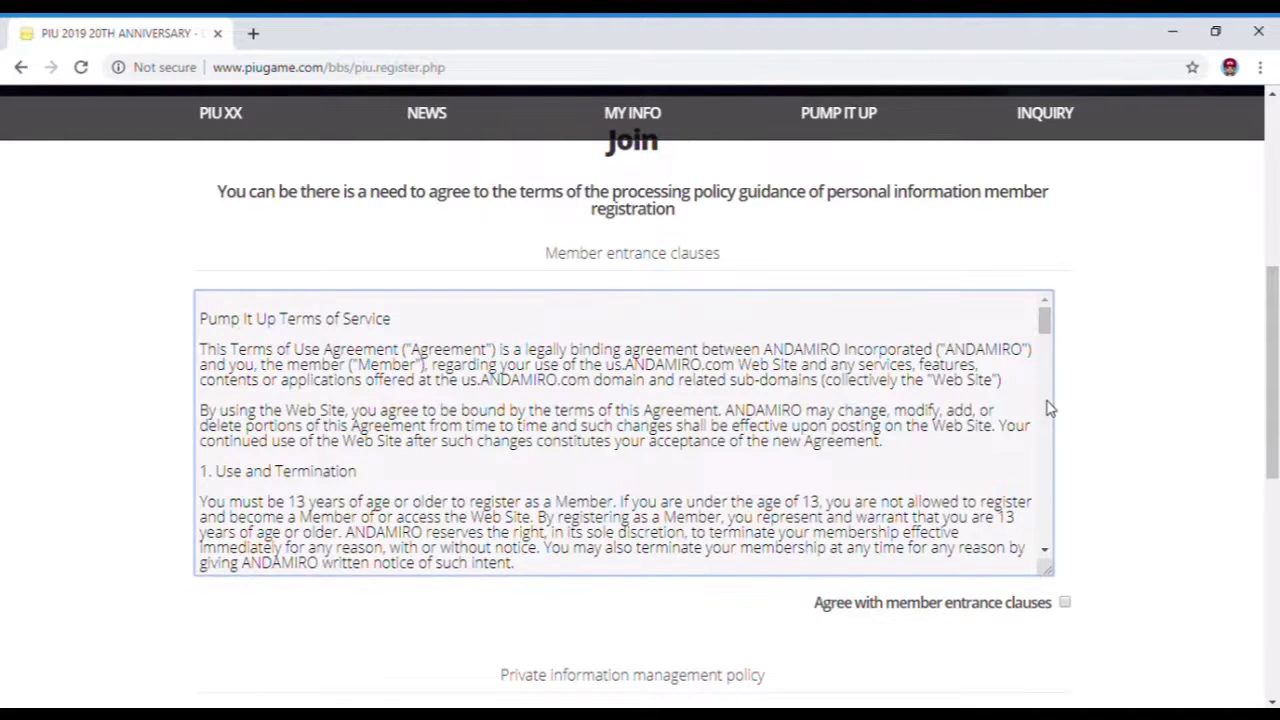
left_click_drag(1050, 333, 1048, 570)
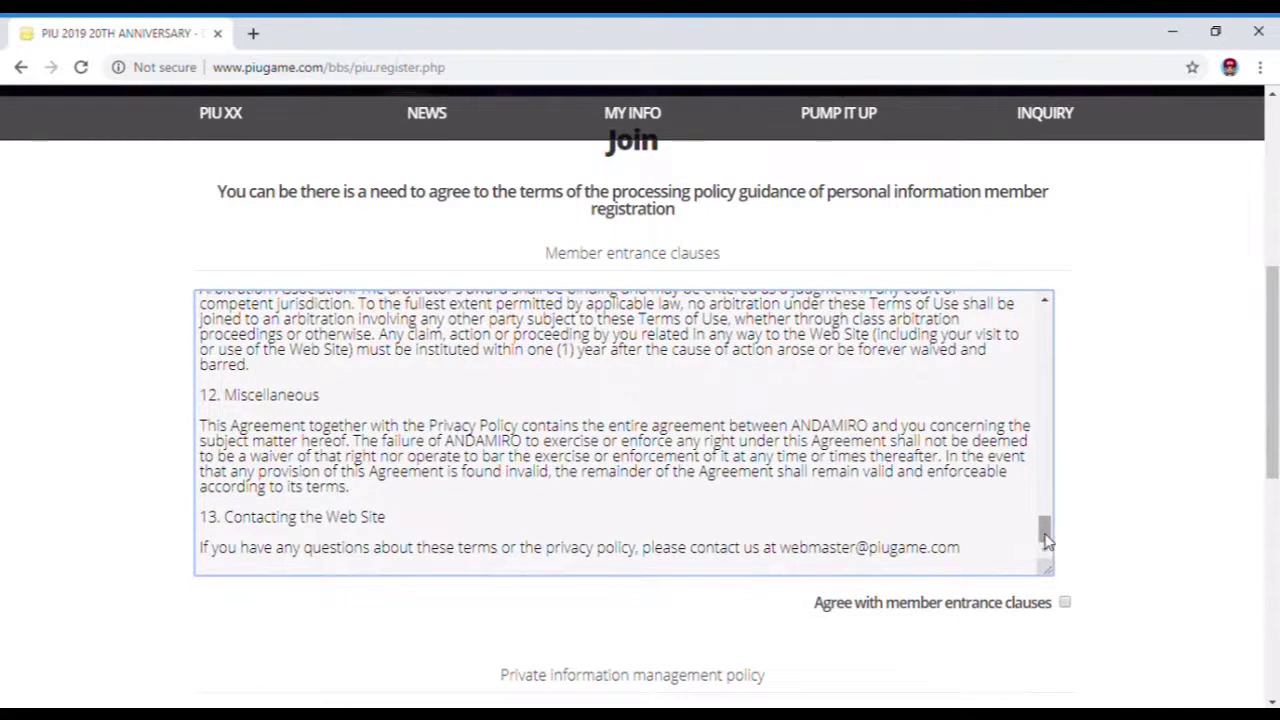
left_click(802, 614)
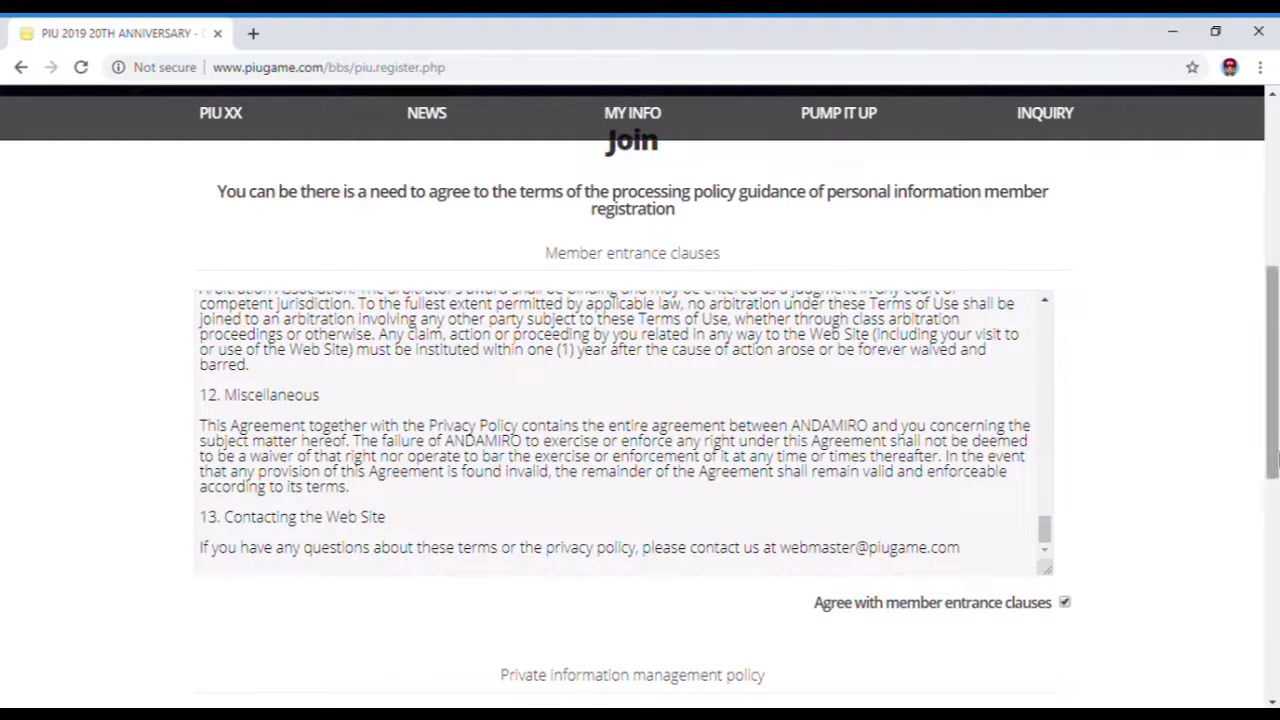
left_click_drag(1272, 463, 1273, 675)
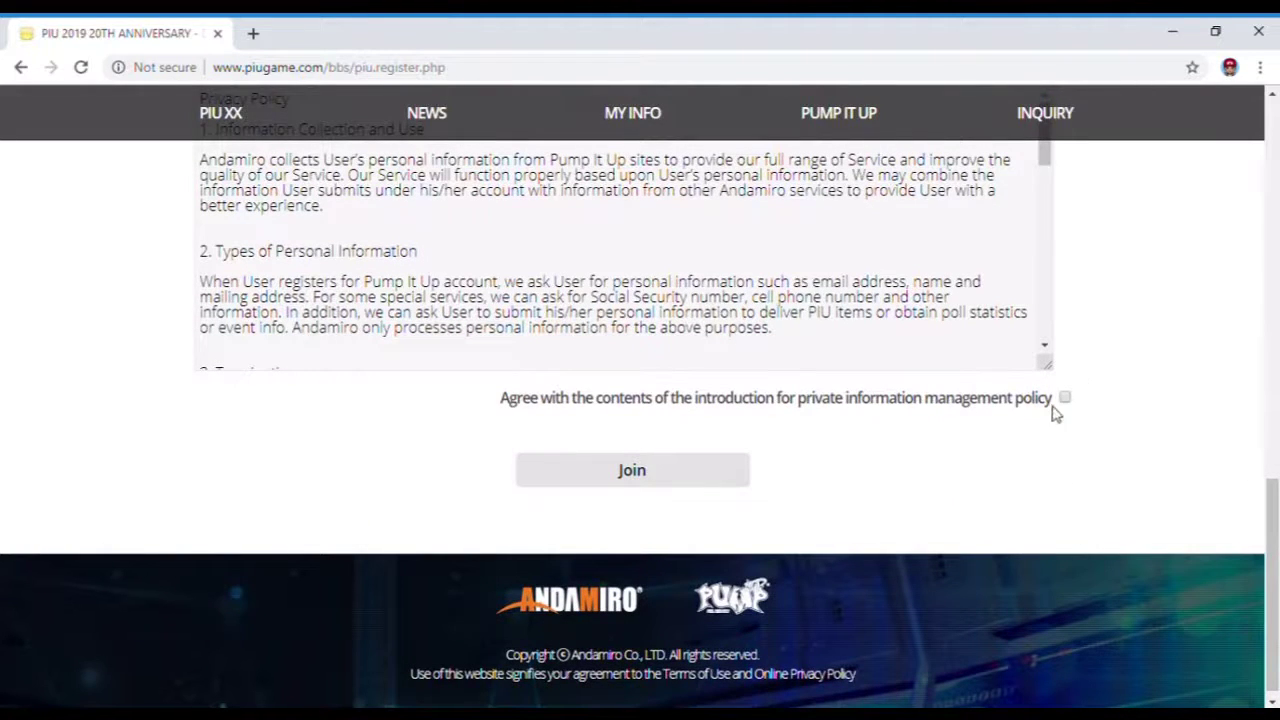
left_click(650, 478)
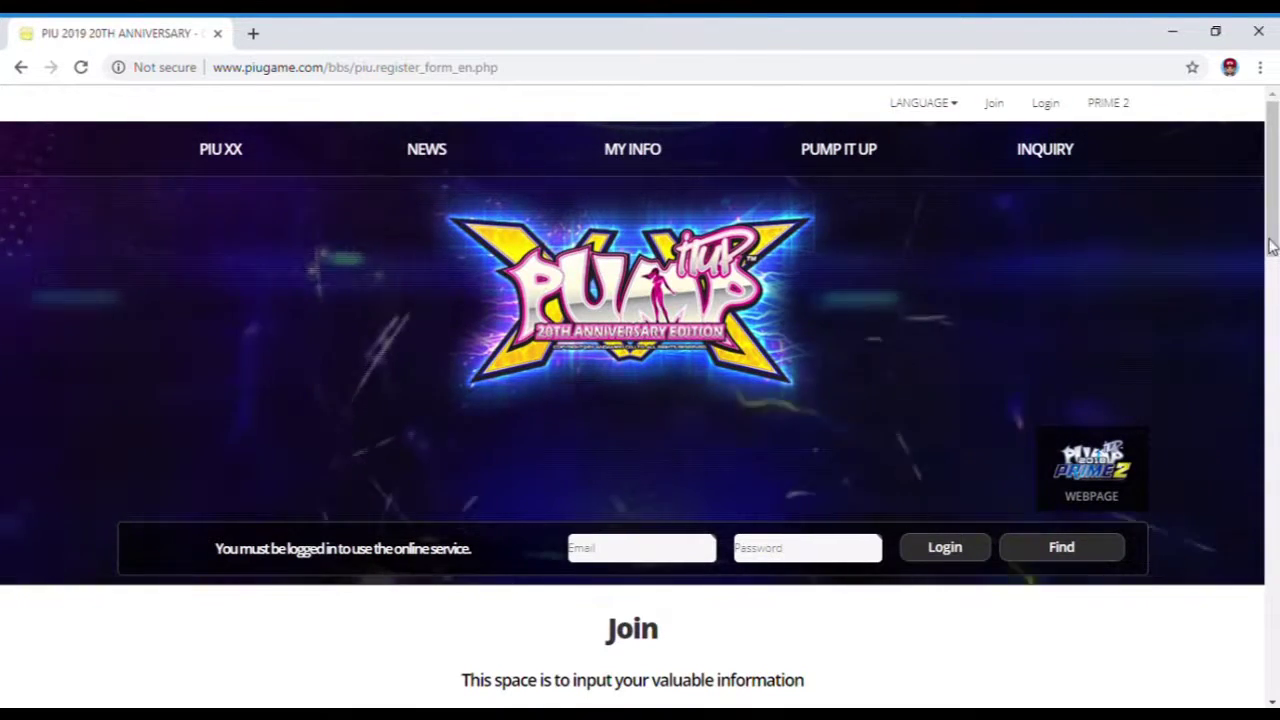
scroll(1275, 338, "down", 6)
left_click_drag(1275, 338, 1275, 240)
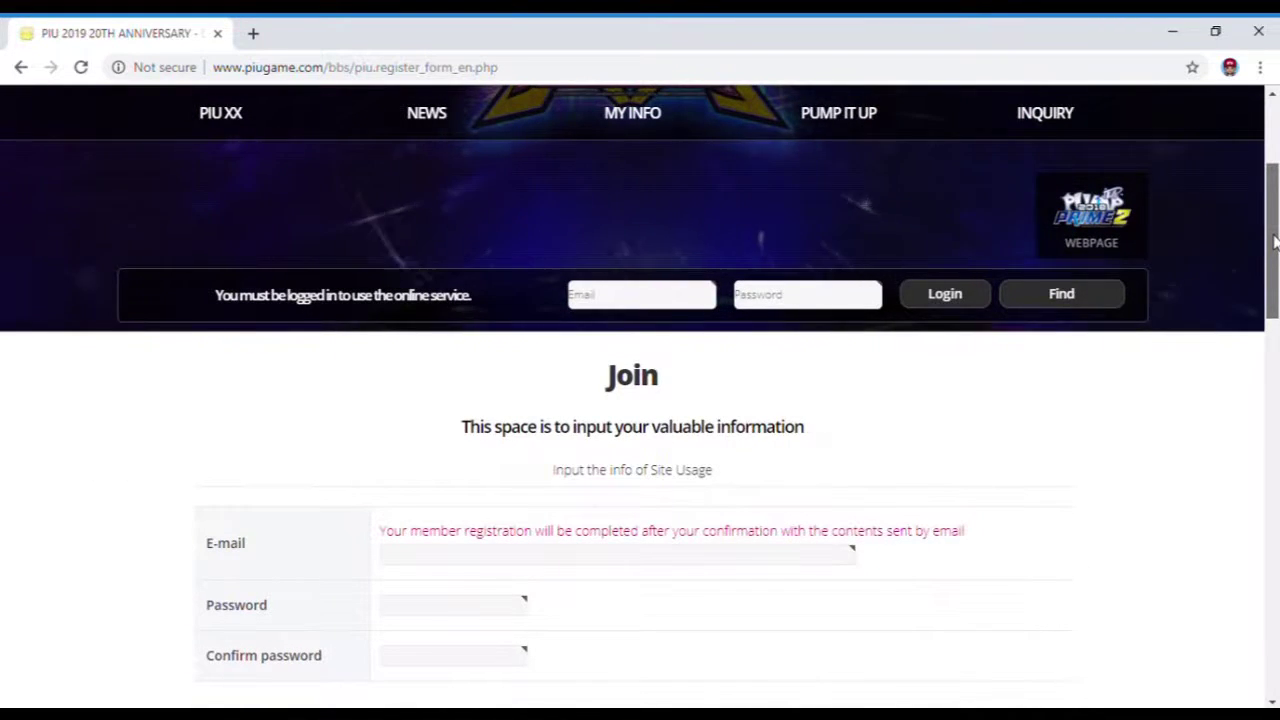
left_click_drag(1275, 240, 1276, 318)
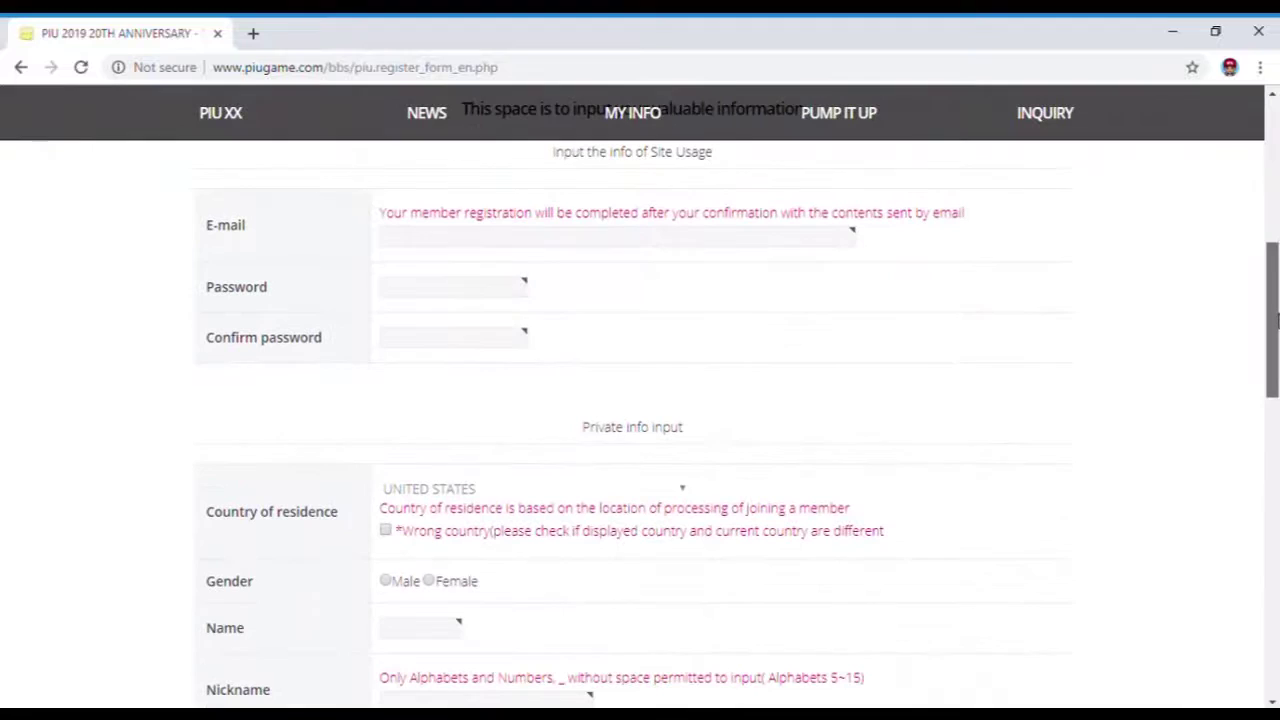
left_click(463, 246)
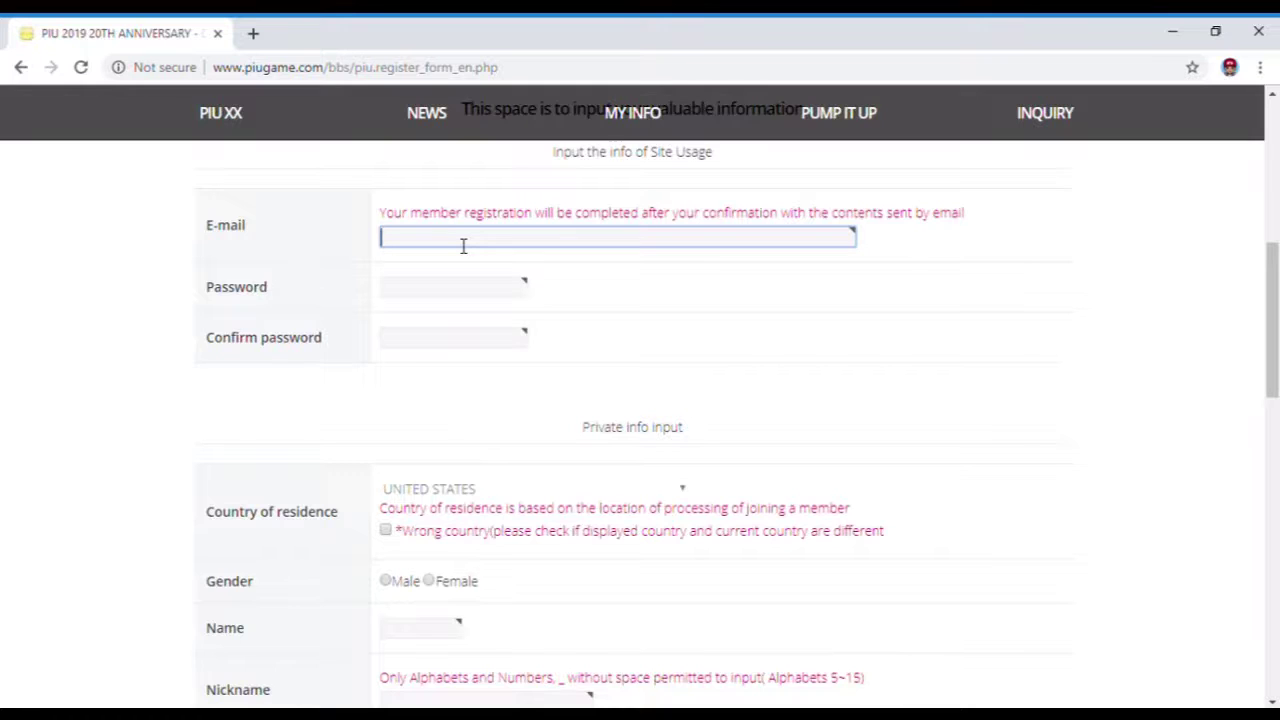
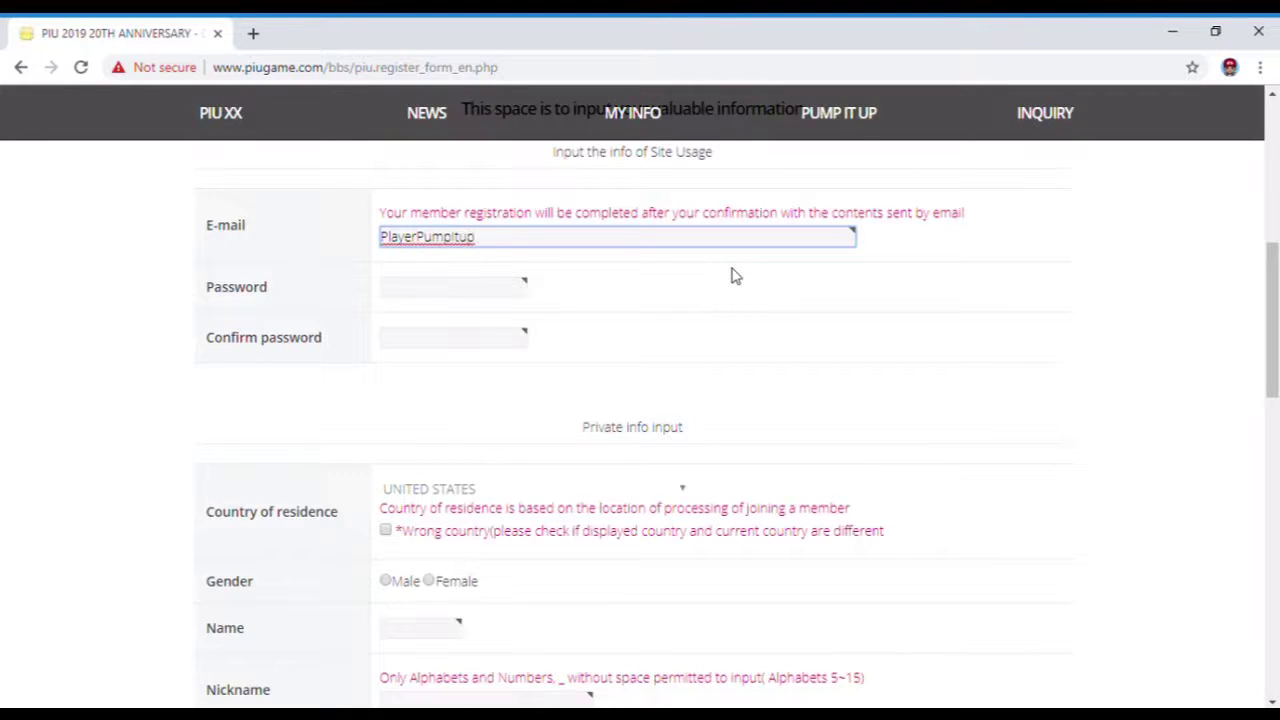
left_click(480, 294)
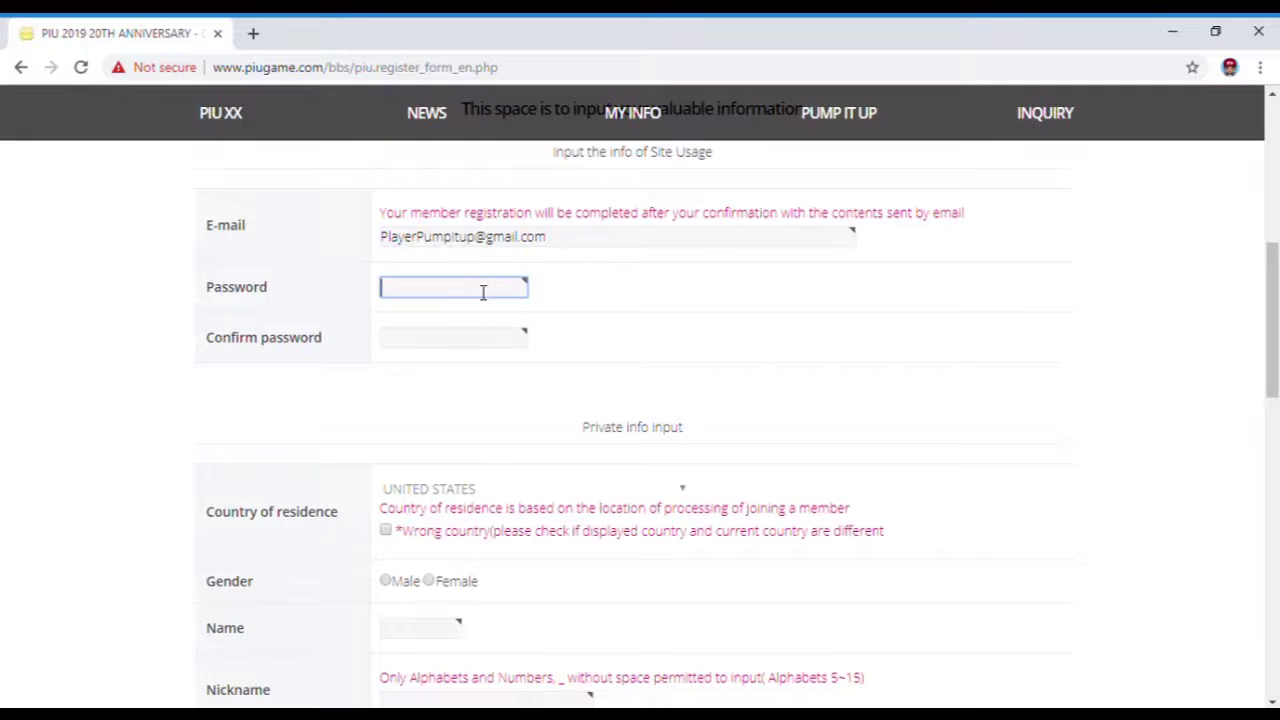
key("BackSpace")
key("Tab")
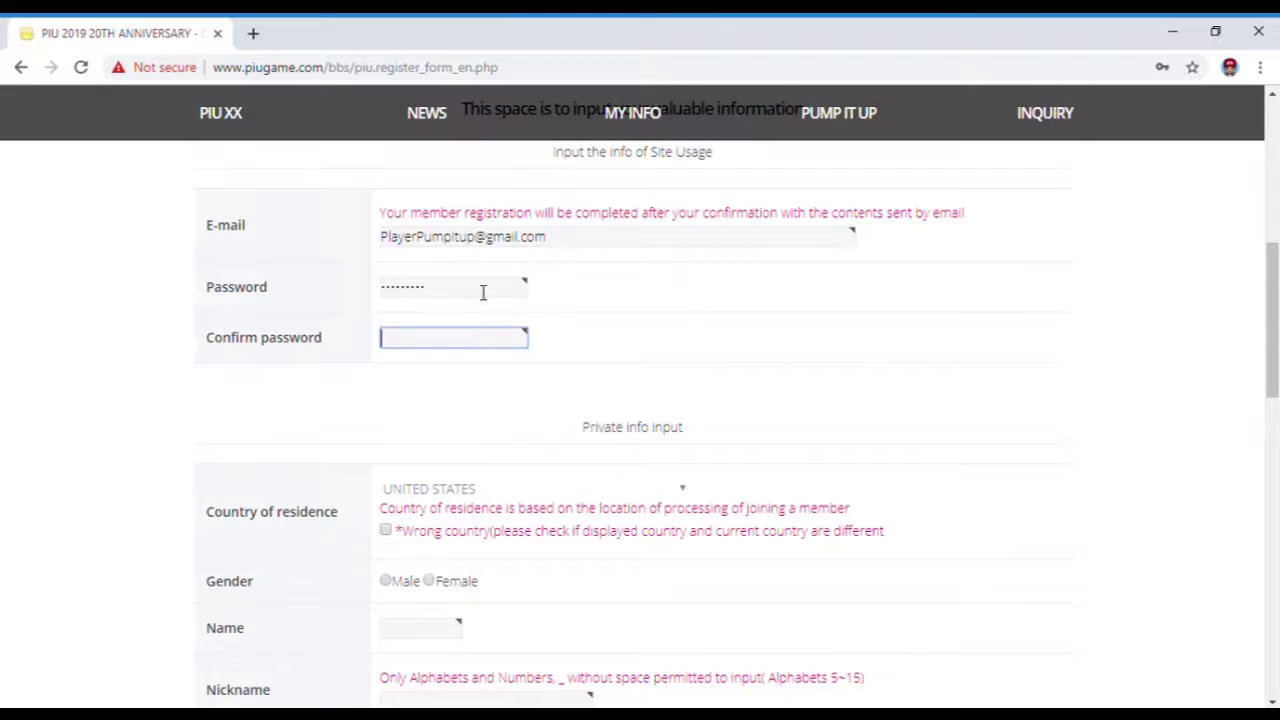
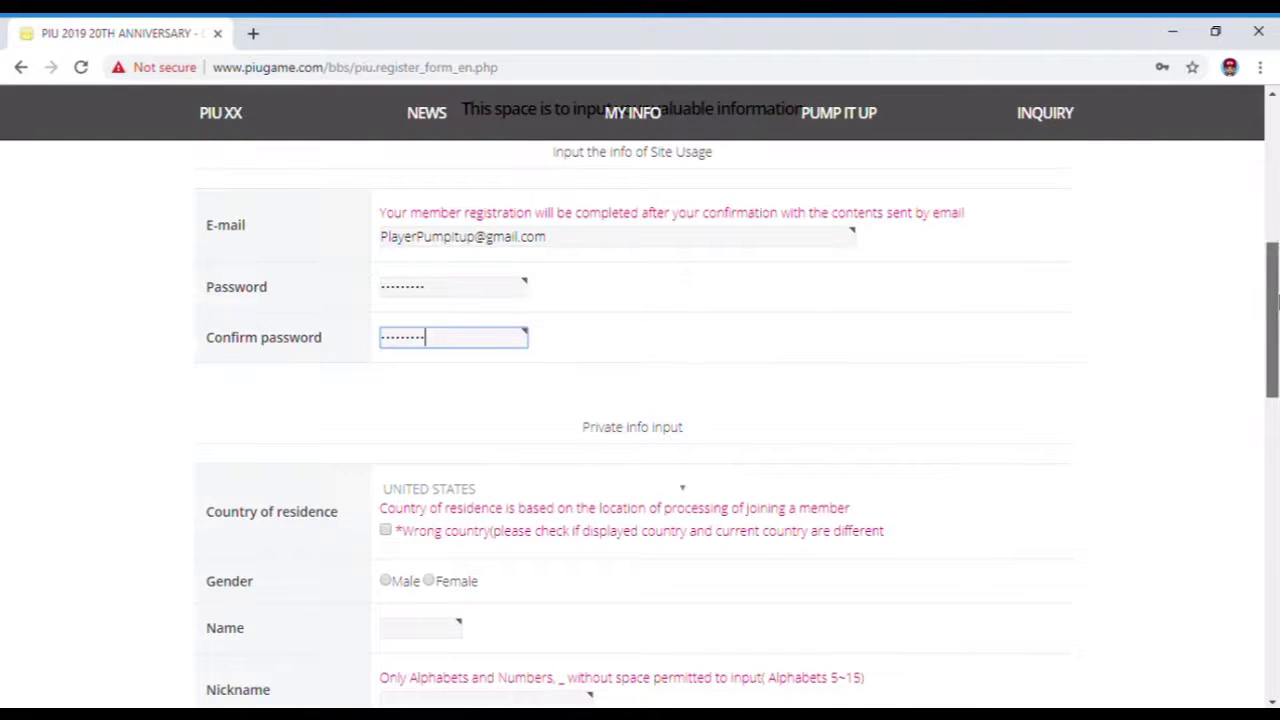
scroll(1250, 320, "down", 3)
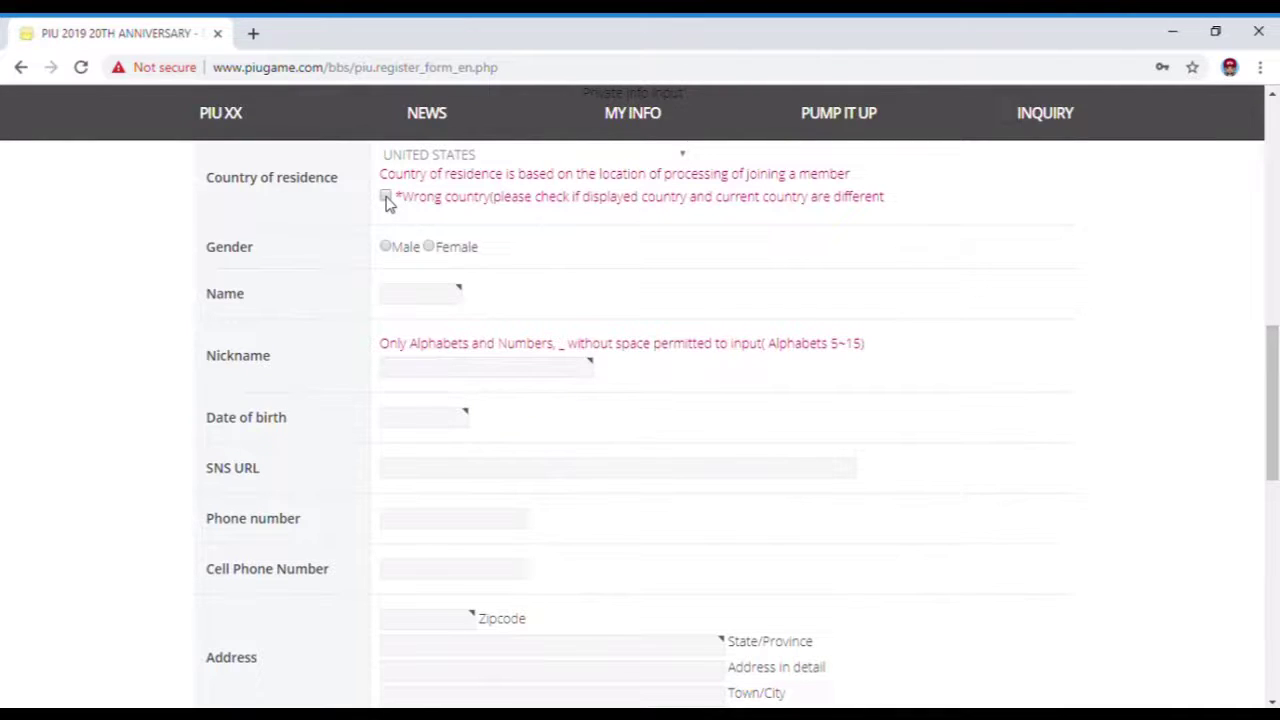
Tick Wrong country, choose Male, and enter name 'james' and nickname 'BigBootyFries400'.
left_click(387, 198)
left_click(392, 251)
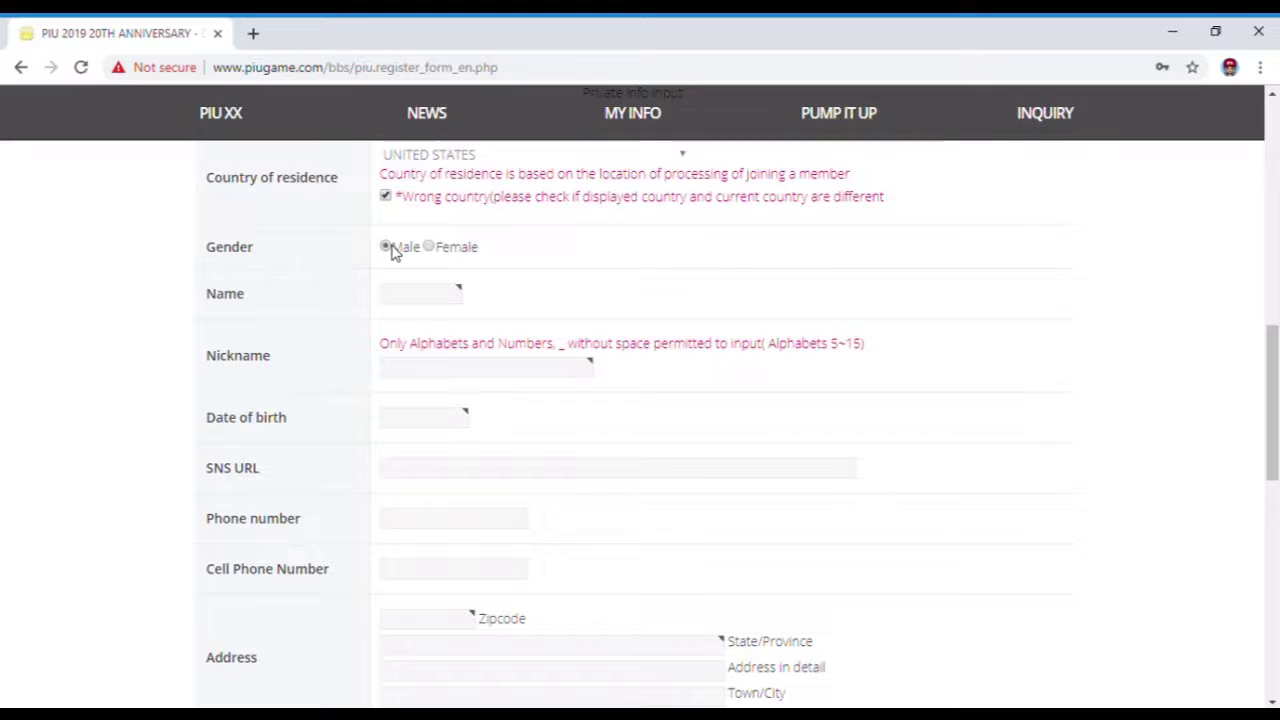
left_click(450, 303)
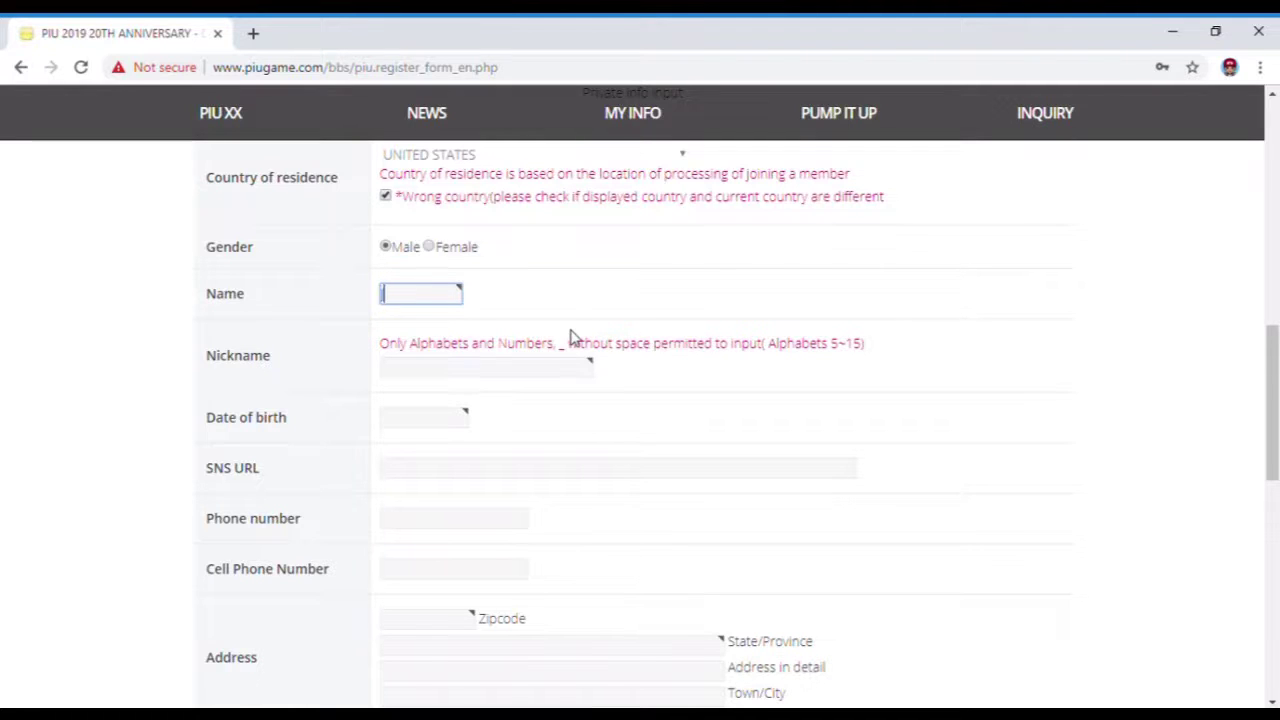
type("james")
left_click(423, 381)
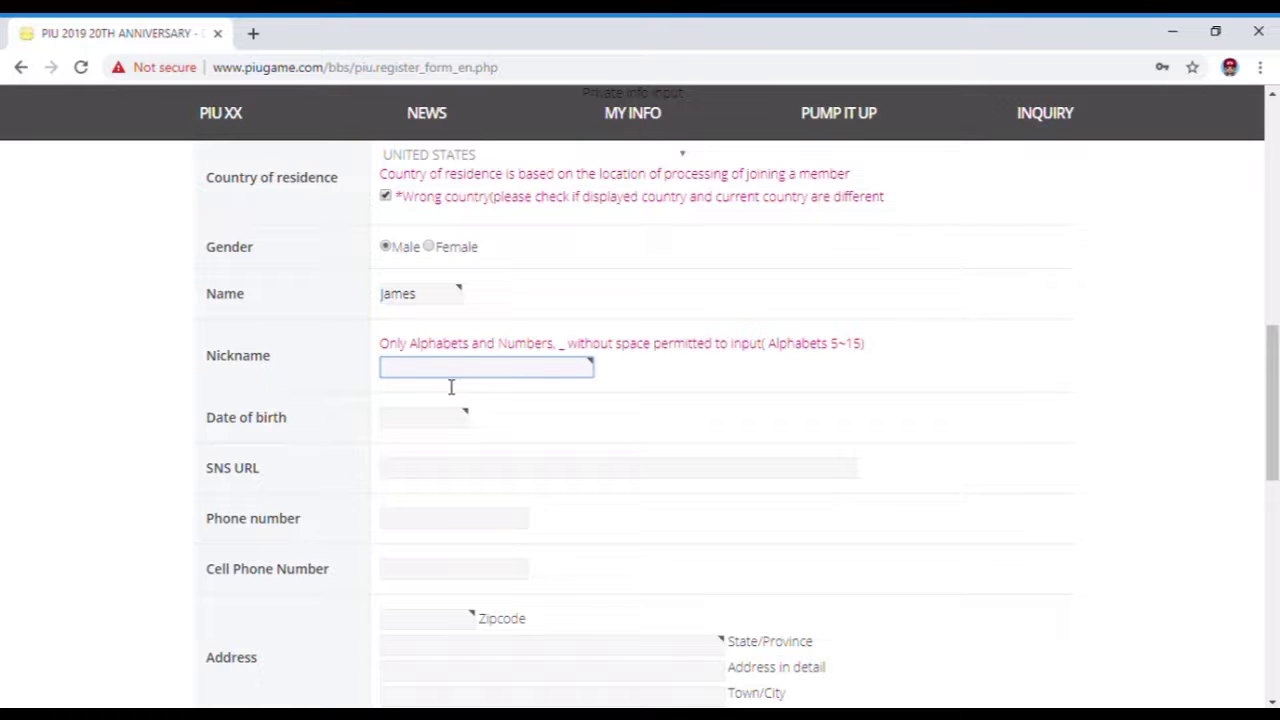
type("Bi")
type("gB")
type("ootyF")
type("ries")
type("400")
Pick June 18, 1999 as the date of birth in the calendar.
left_click(436, 422)
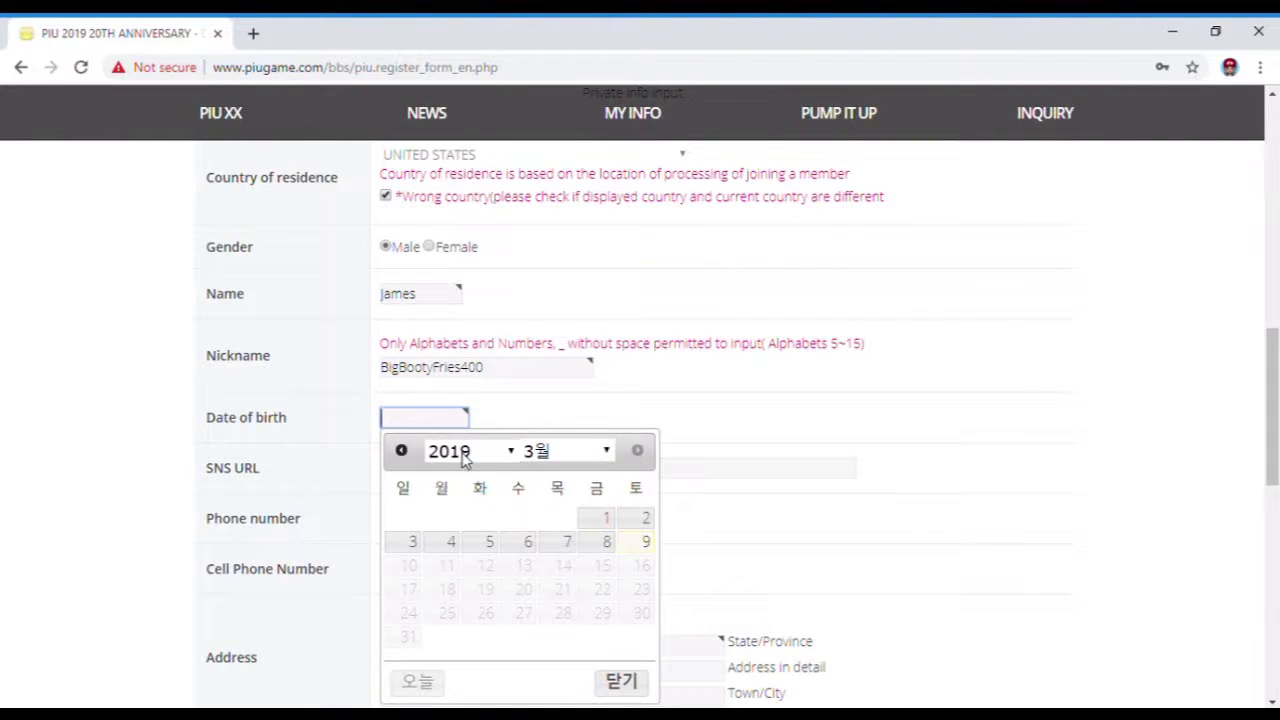
left_click(463, 455)
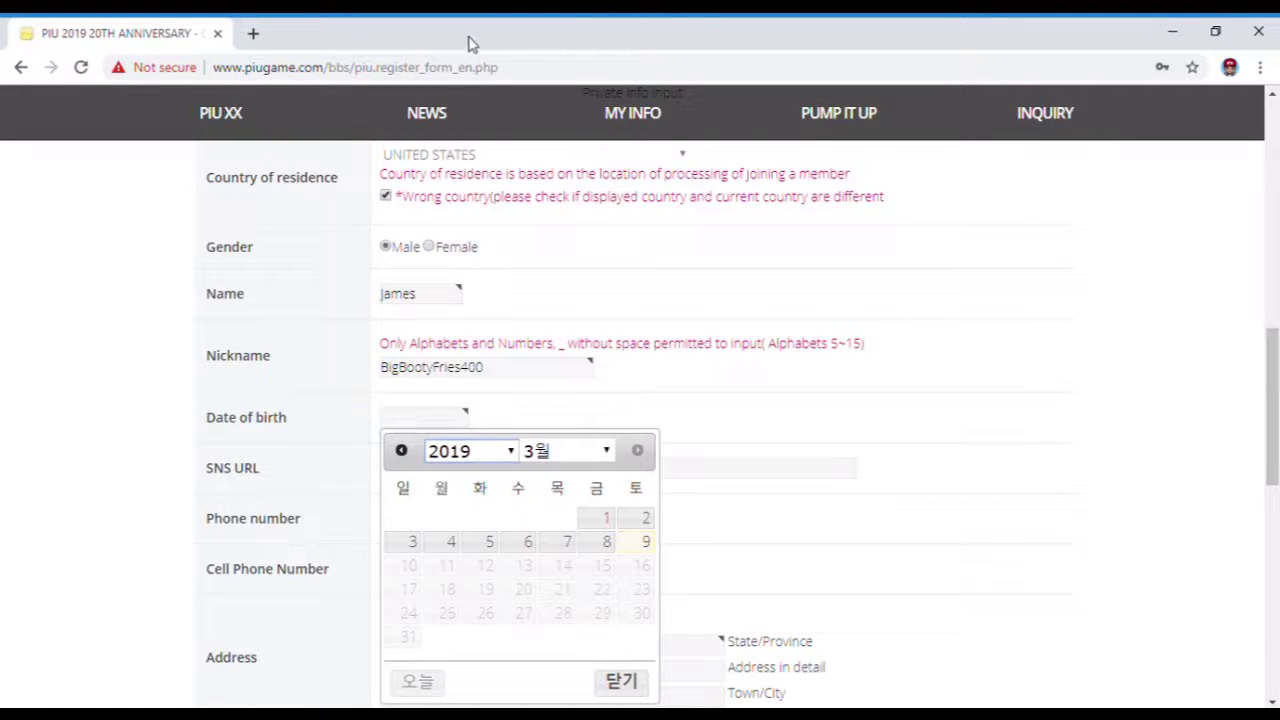
type("1999")
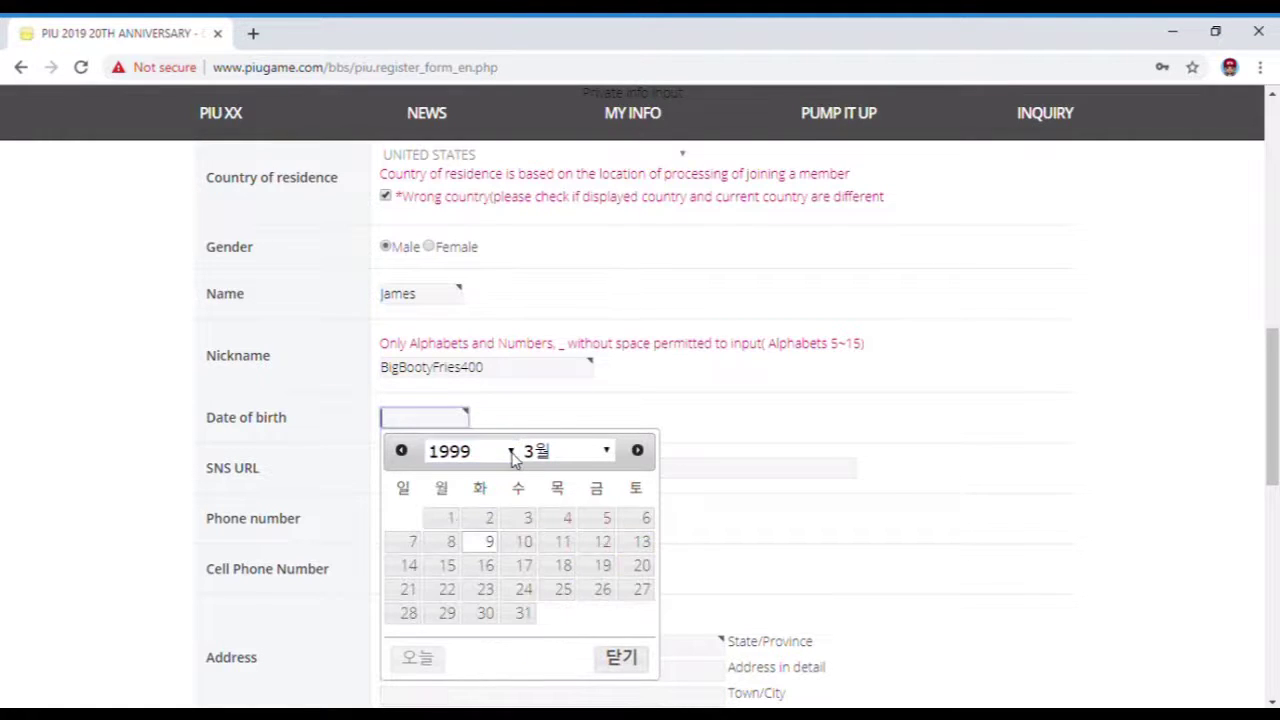
left_click(607, 455)
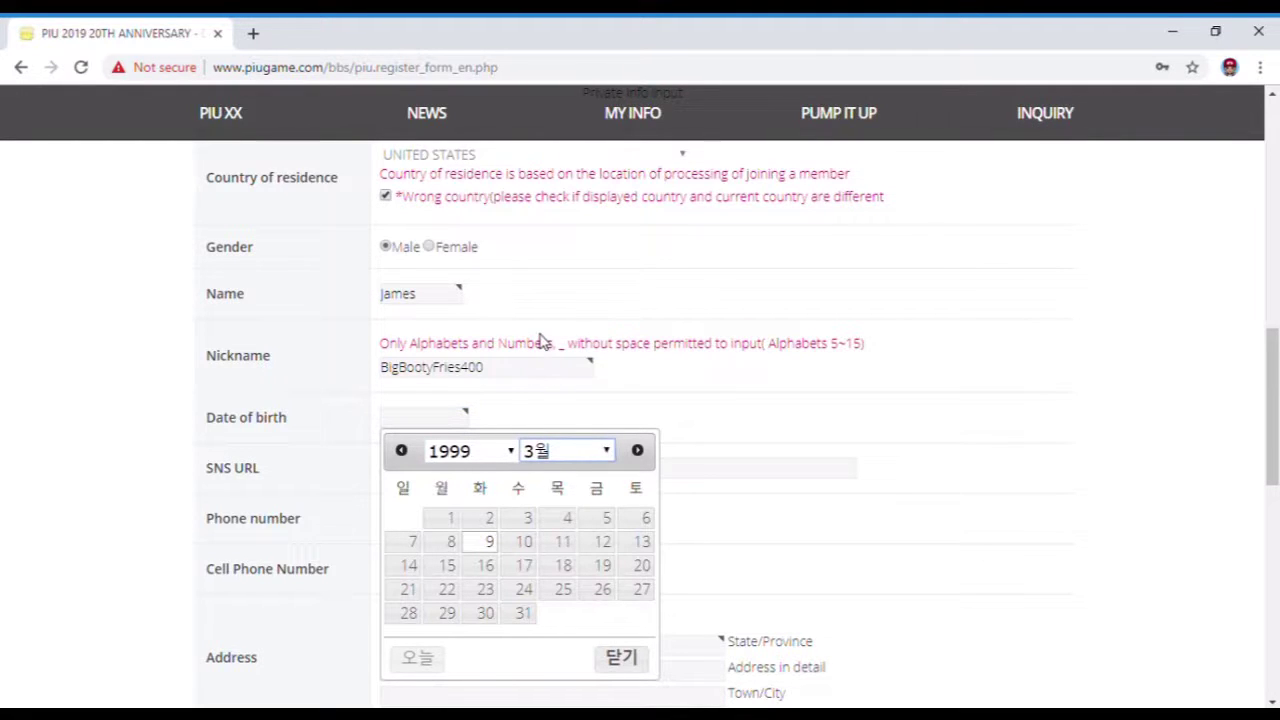
key("8")
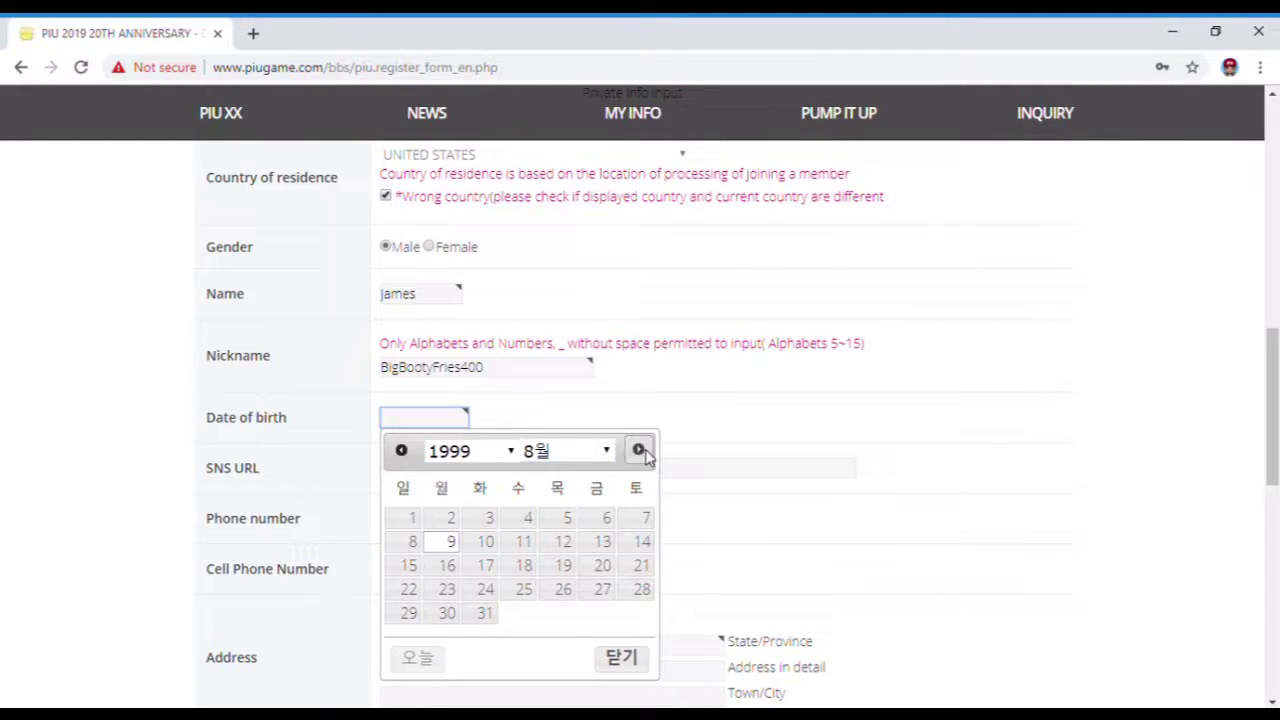
left_click(643, 451)
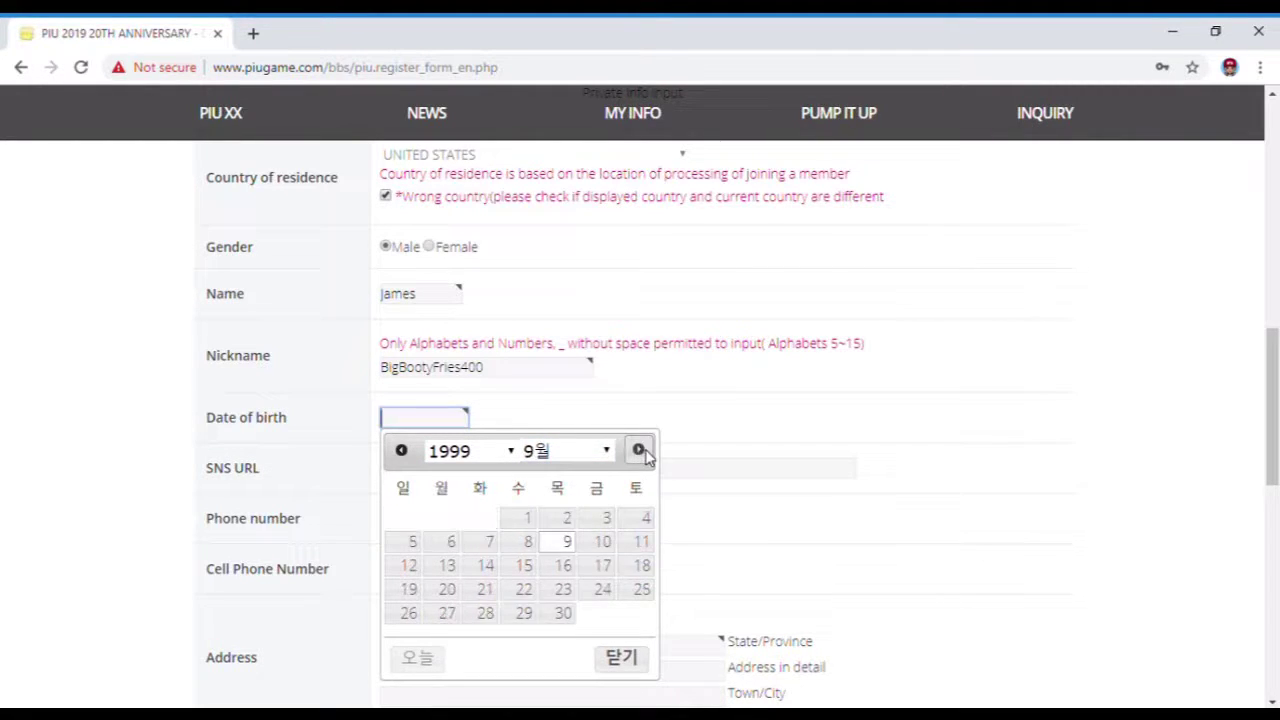
left_click(509, 453)
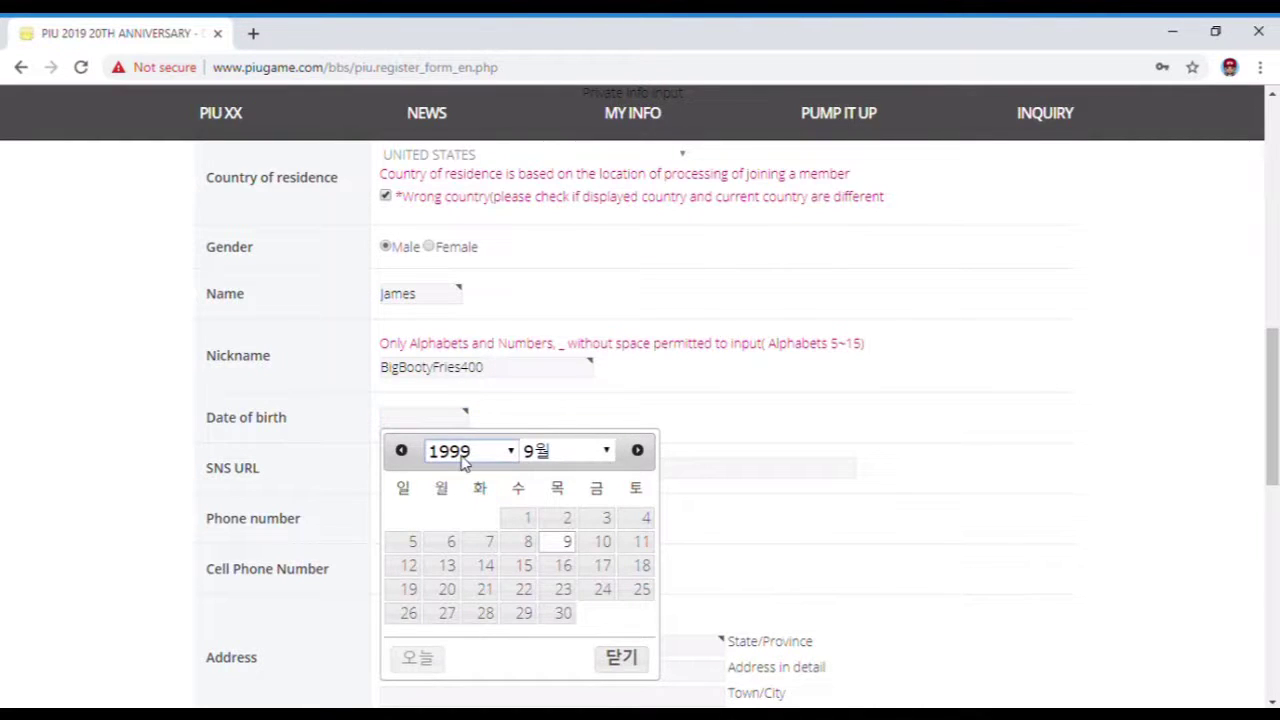
left_click(527, 458)
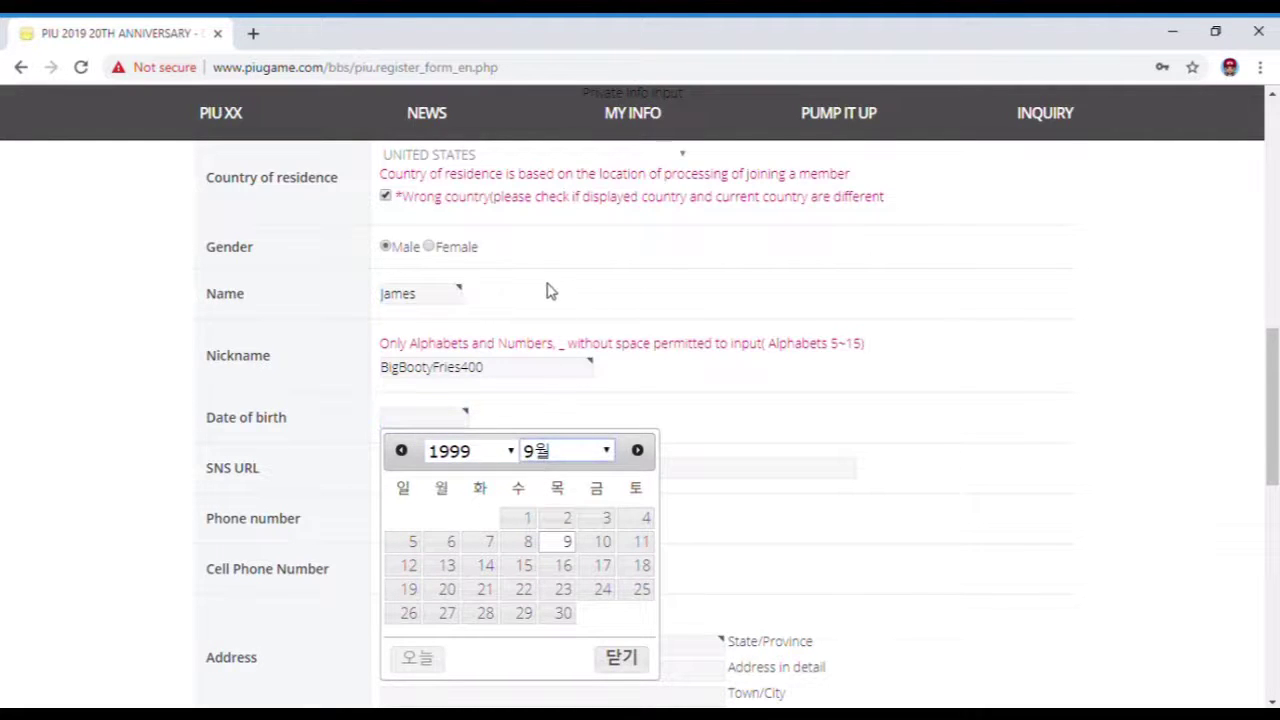
key("Up")
key("Up")
key("Up")
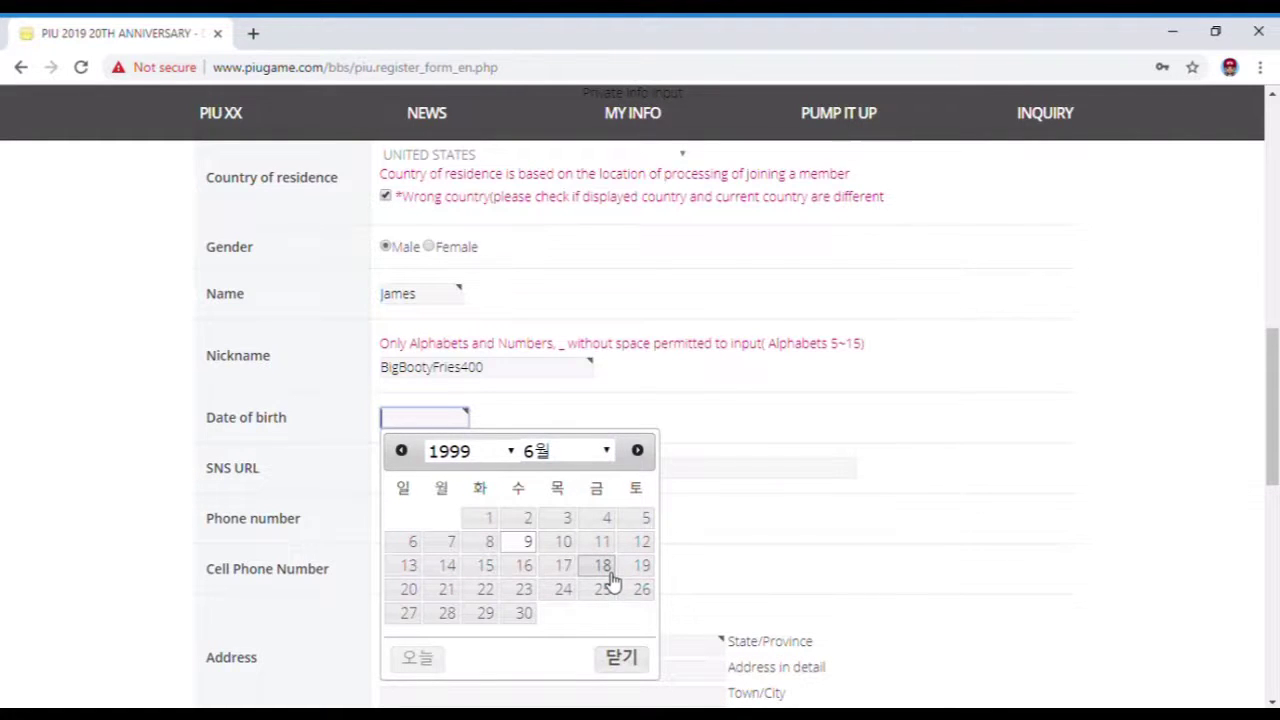
left_click(610, 577)
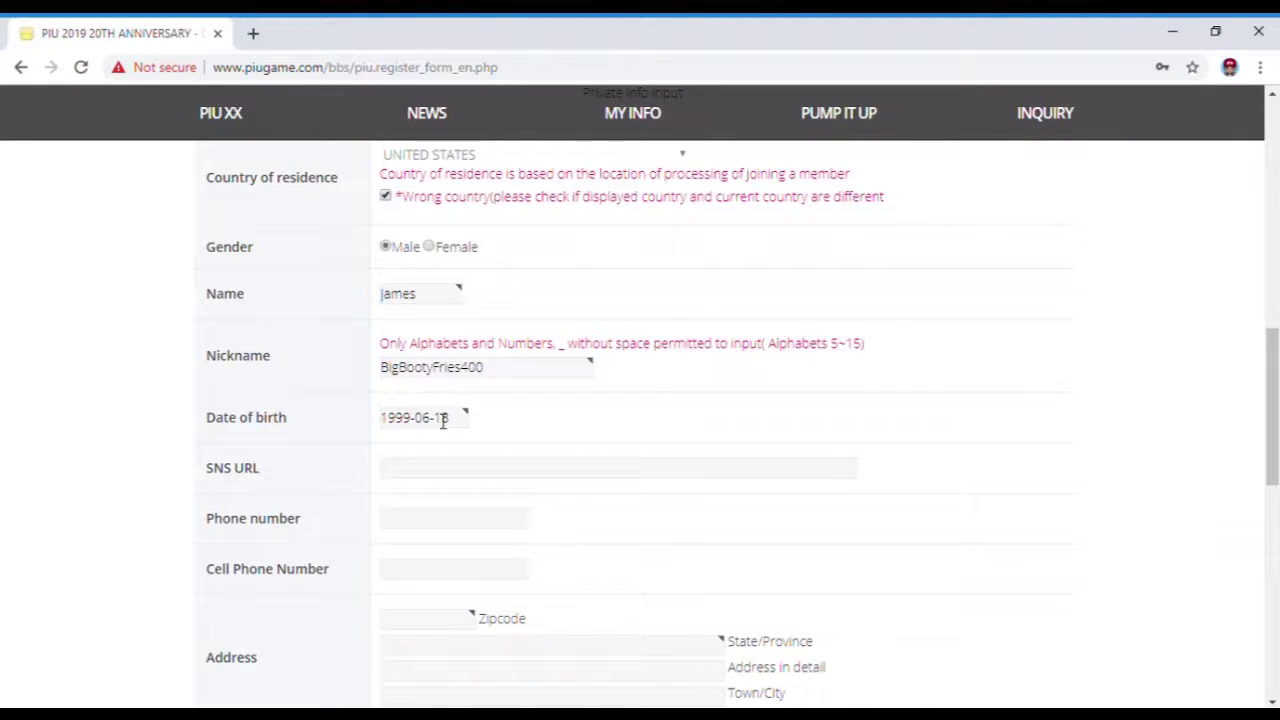
left_click(450, 478)
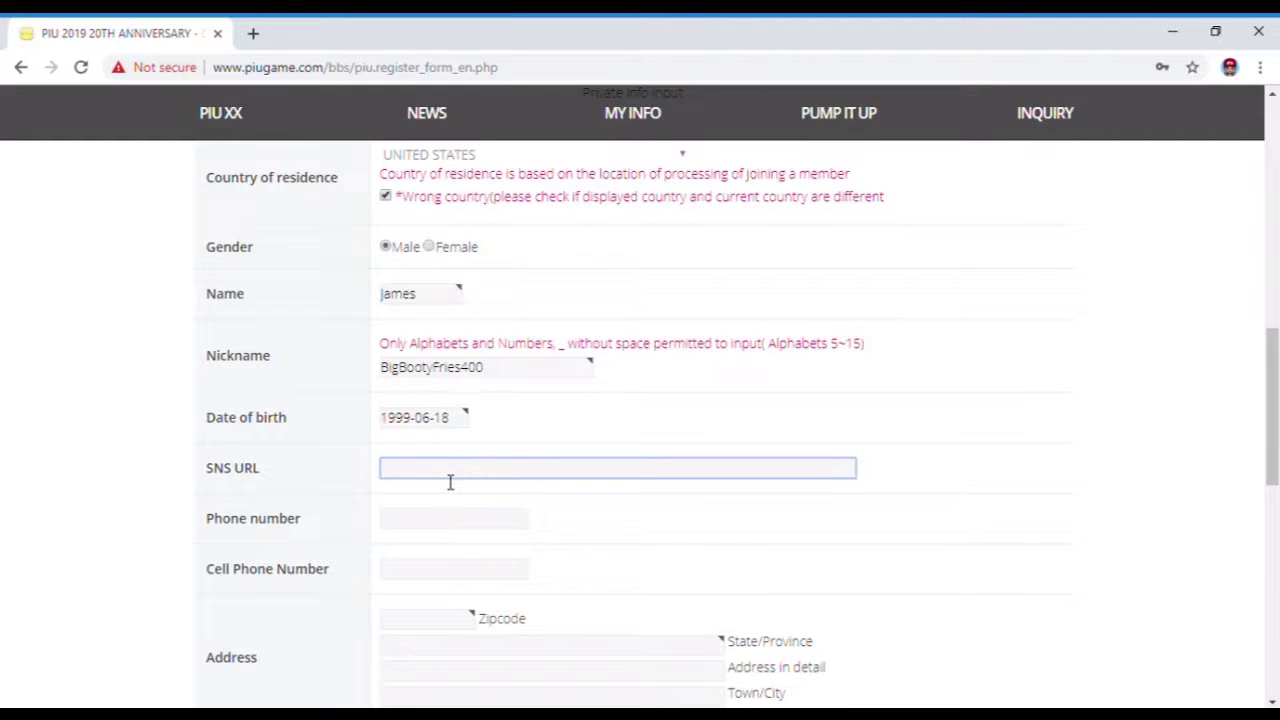
left_click(429, 530)
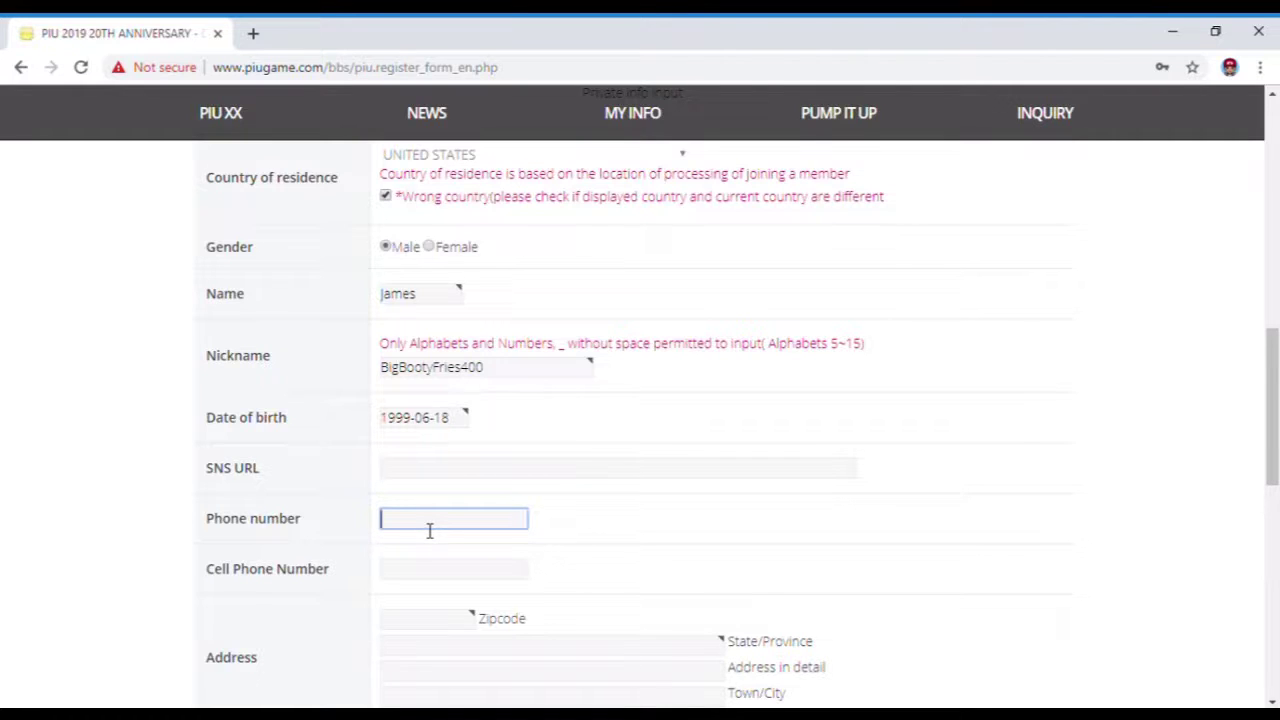
left_click(426, 575)
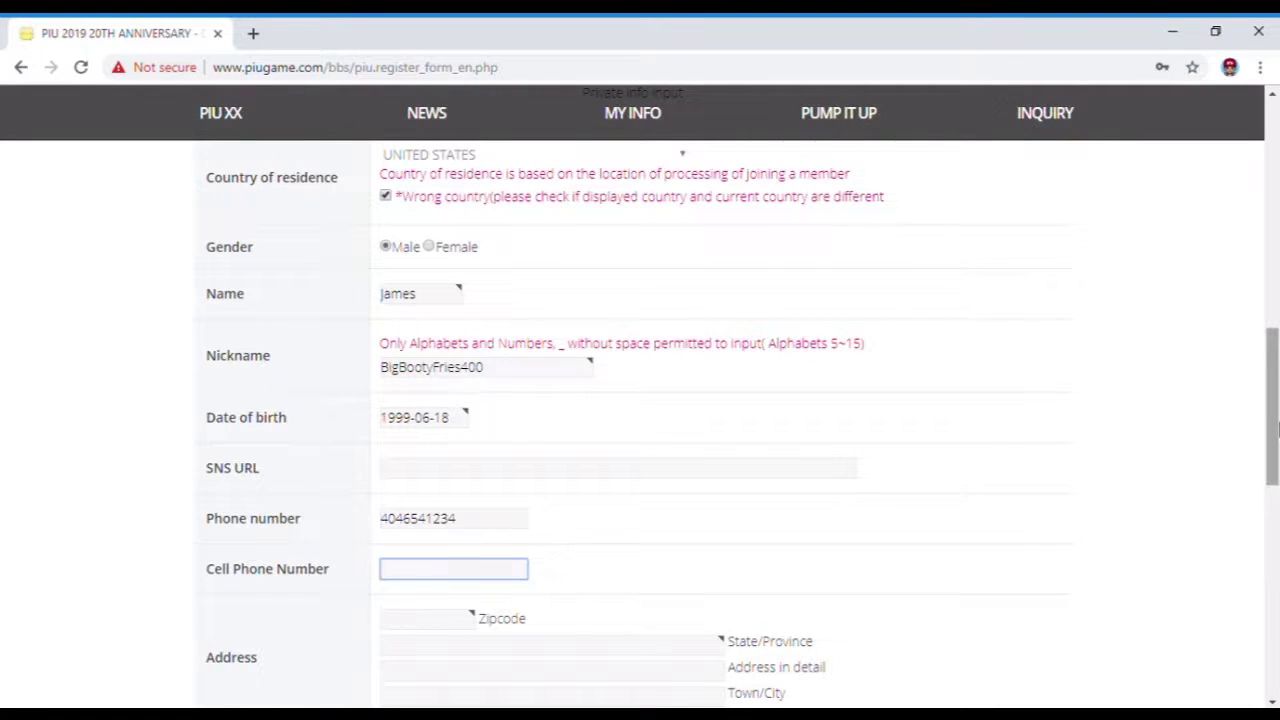
left_click_drag(1276, 425, 1276, 495)
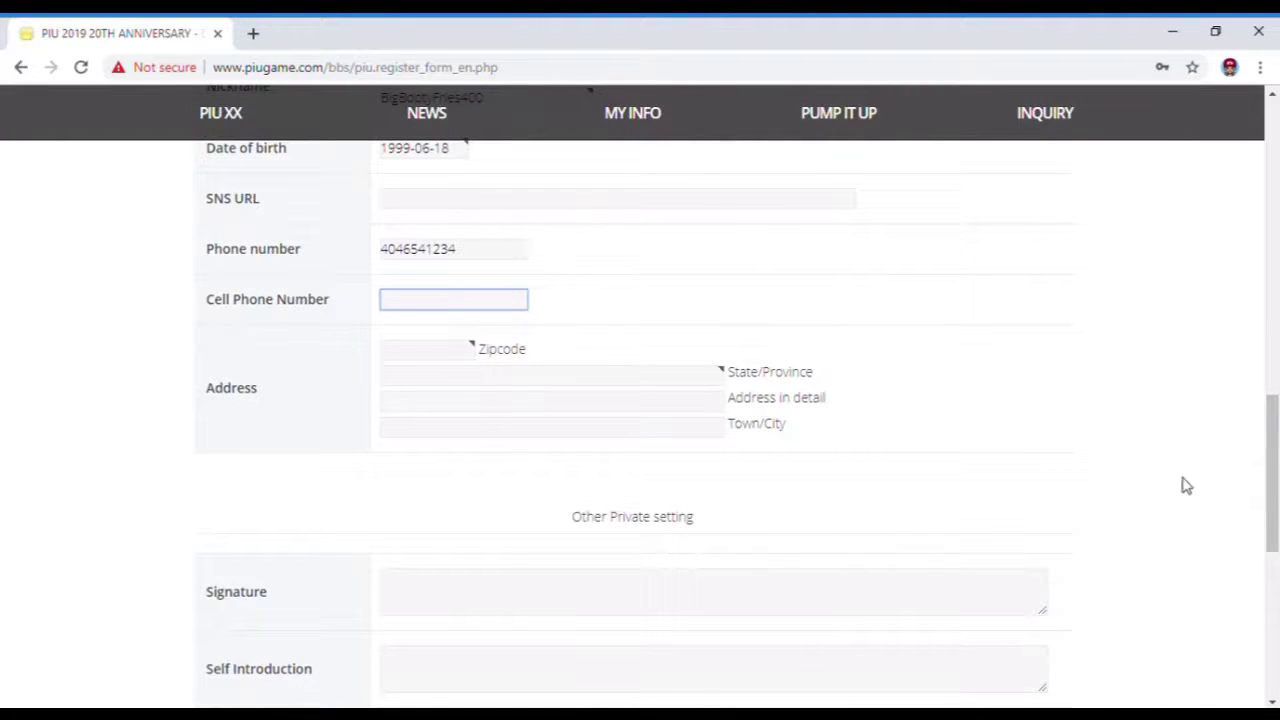
Enter zipcode 31907.
left_click(444, 352)
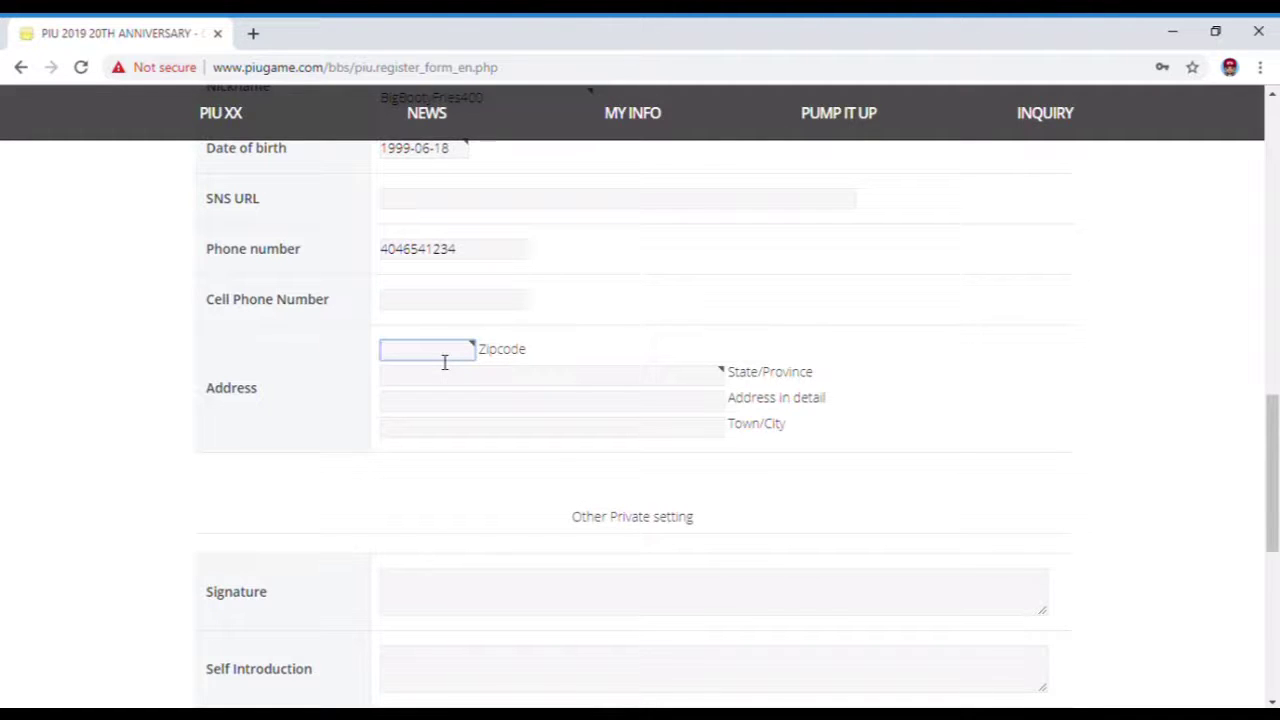
type("3")
type("907")
key("BackSpace")
key("BackSpace")
key("BackSpace")
type("907")
key("BackSpace")
key("BackSpace")
type("190")
type("7")
Fill State/Province with Texas, clearing the street address mistakenly typed there.
left_click(455, 386)
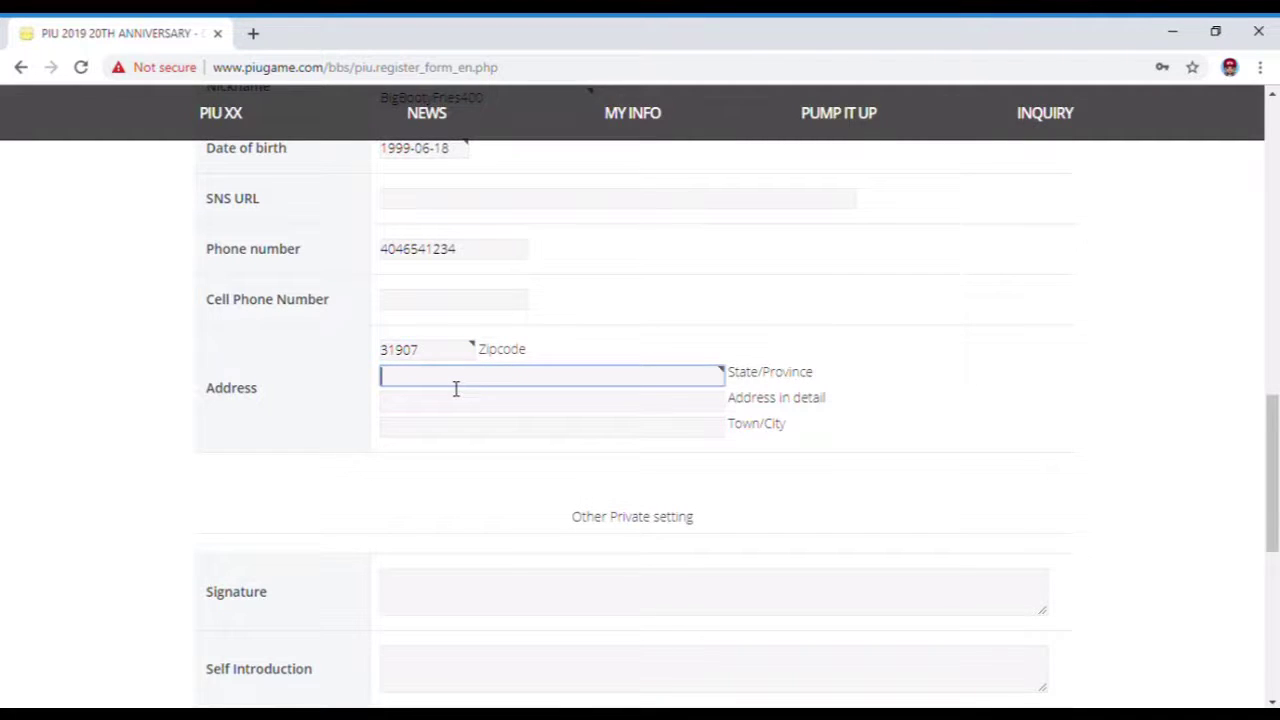
type("5678")
type(" C")
type("dy L")
type("and Av")
type("e")
left_click_drag(580, 380, 281, 387)
key("BackSpace")
type("Texazx")
key("BackSpace")
key("BackSpace")
type("s")
Enter 5678 Candy Land Ave as the address in detail.
left_click(446, 413)
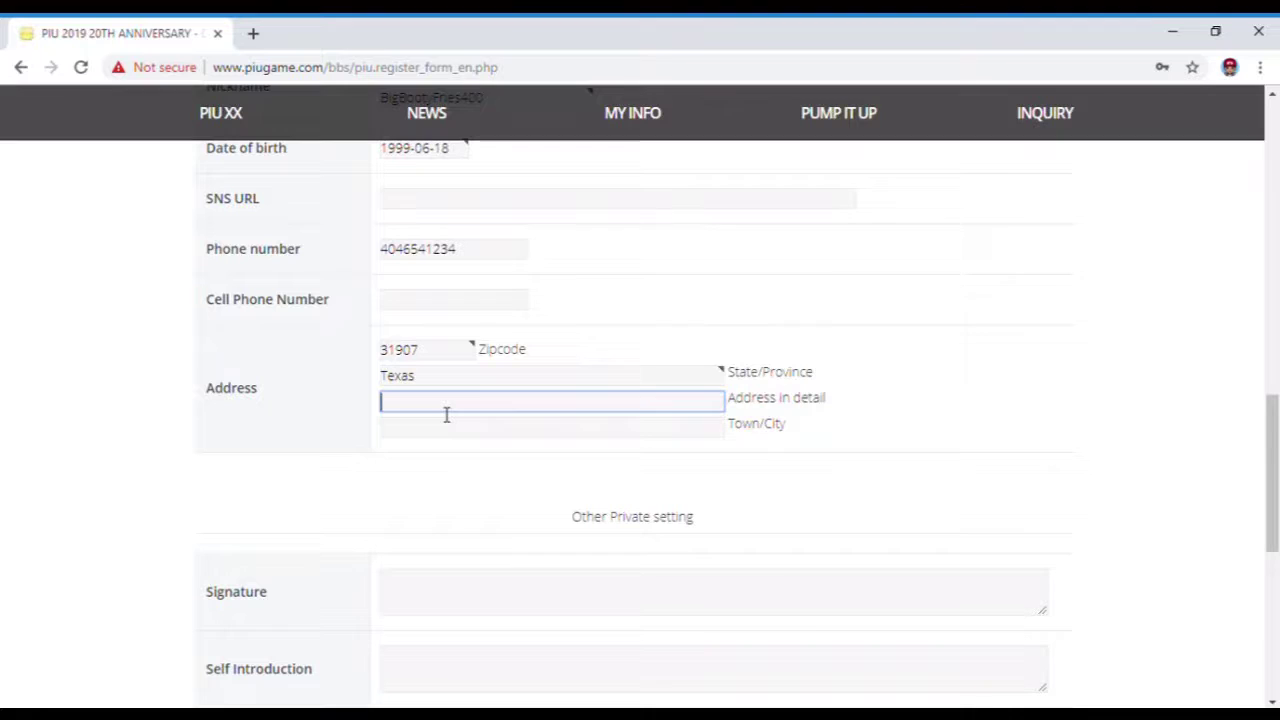
type("5678 C")
type("andy La")
type("nd Ave")
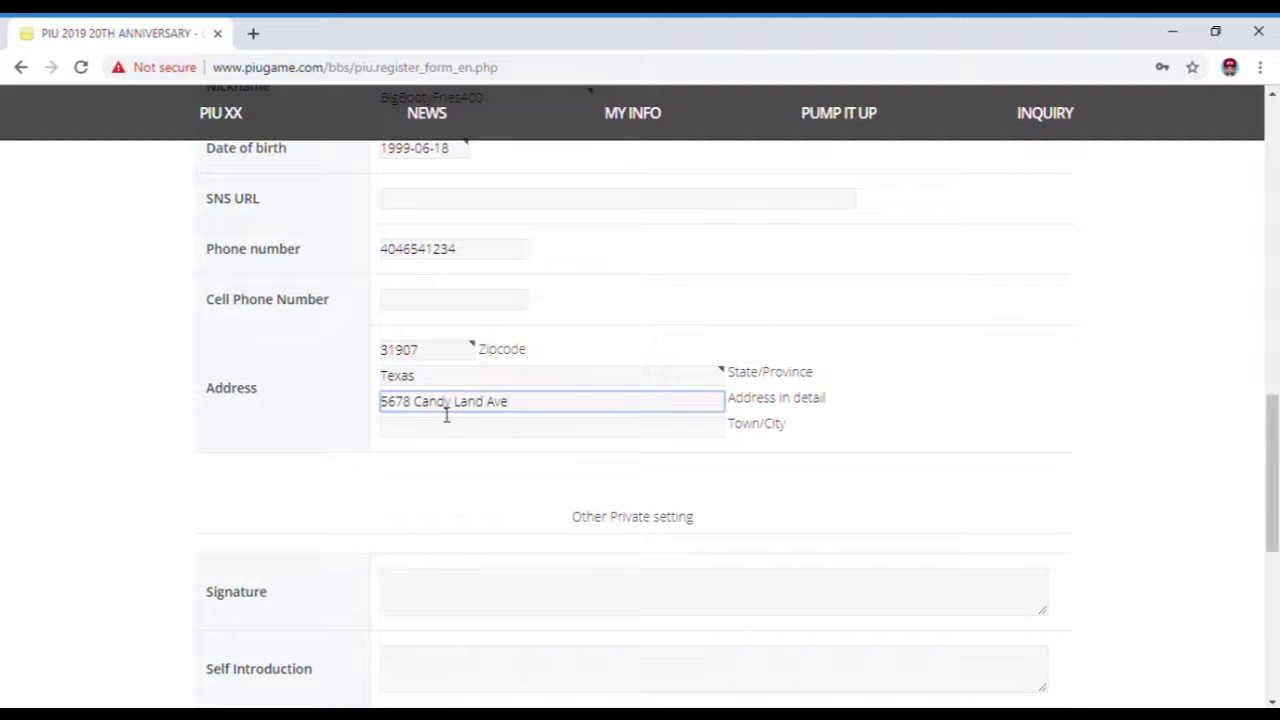
left_click(443, 445)
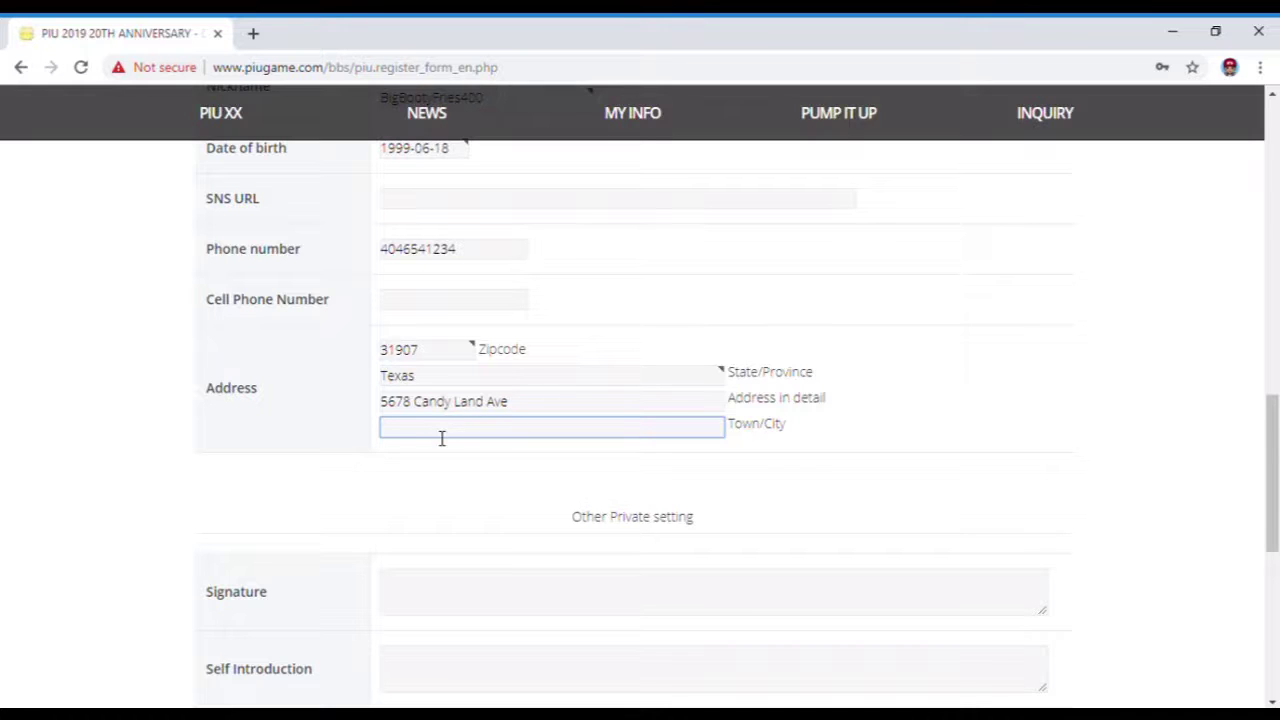
Enter the nickname BigBootyFries400 as the signature.
left_click(437, 601)
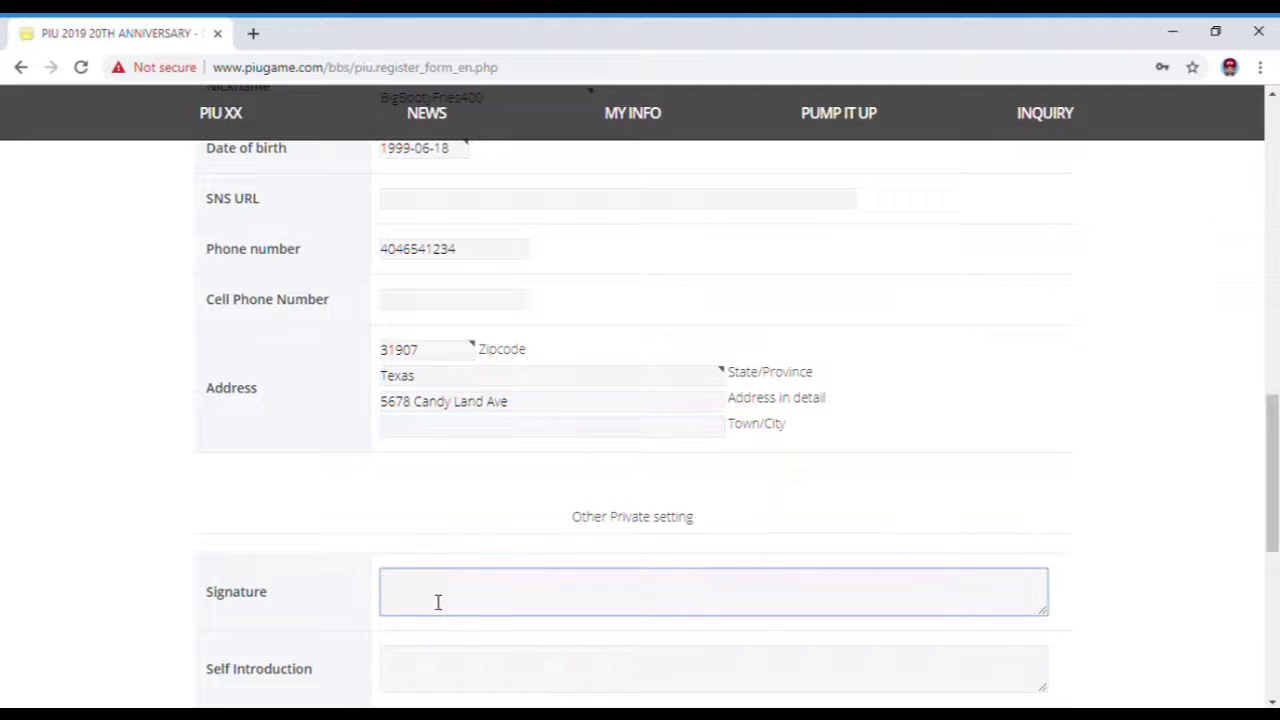
left_click(490, 428)
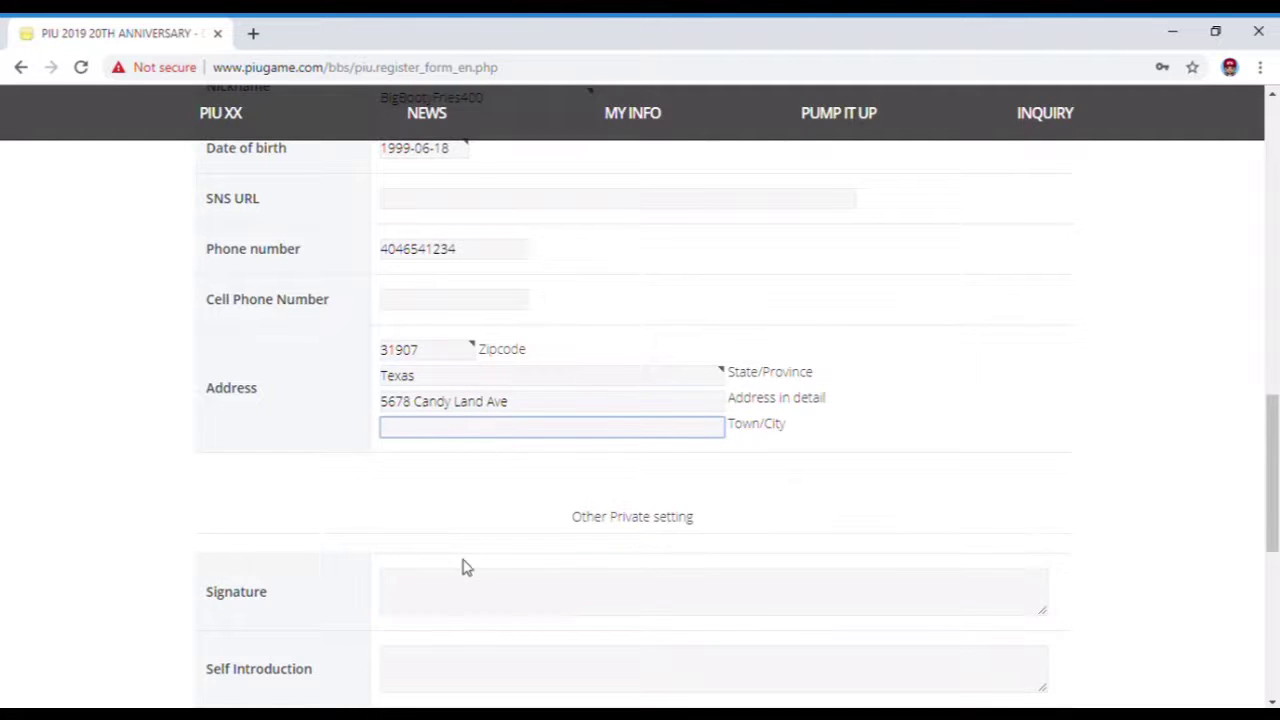
left_click(451, 606)
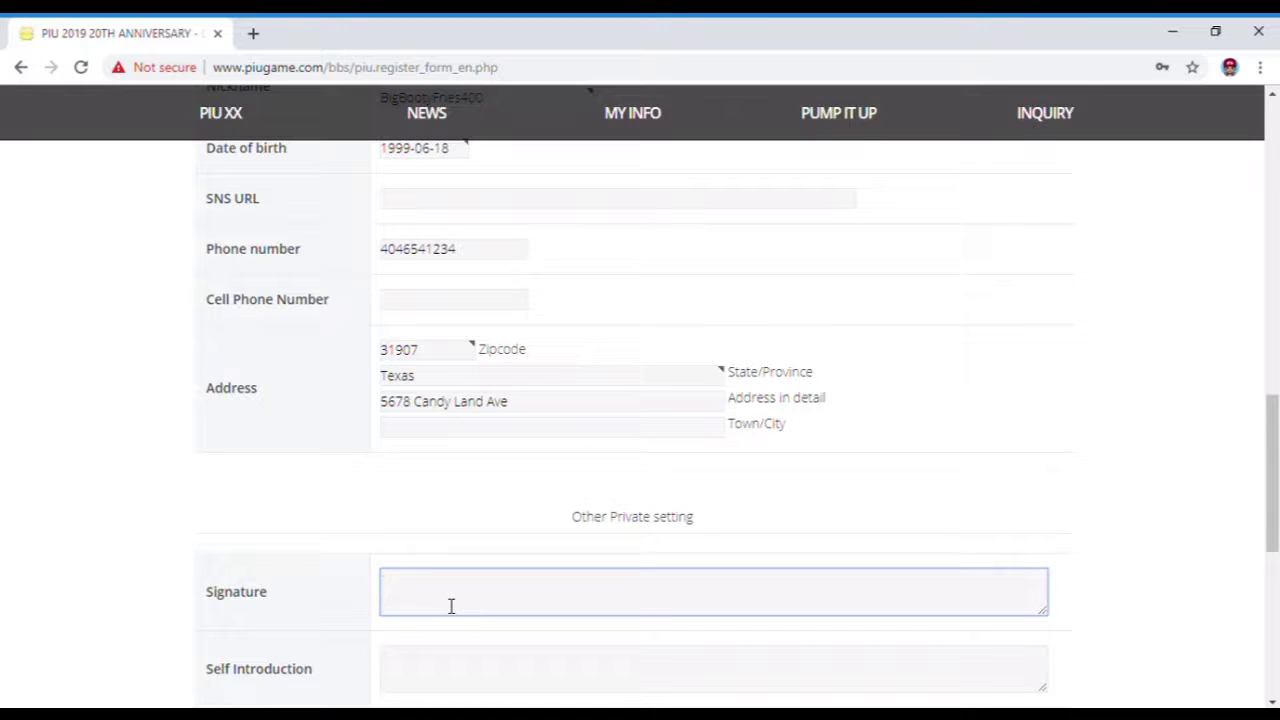
type("B")
type("igVoo")
key("BackSpace")
key("BackSpace")
key("BackSpace")
type("BootyF")
type("ries")
type("400")
left_click_drag(1272, 515, 1272, 575)
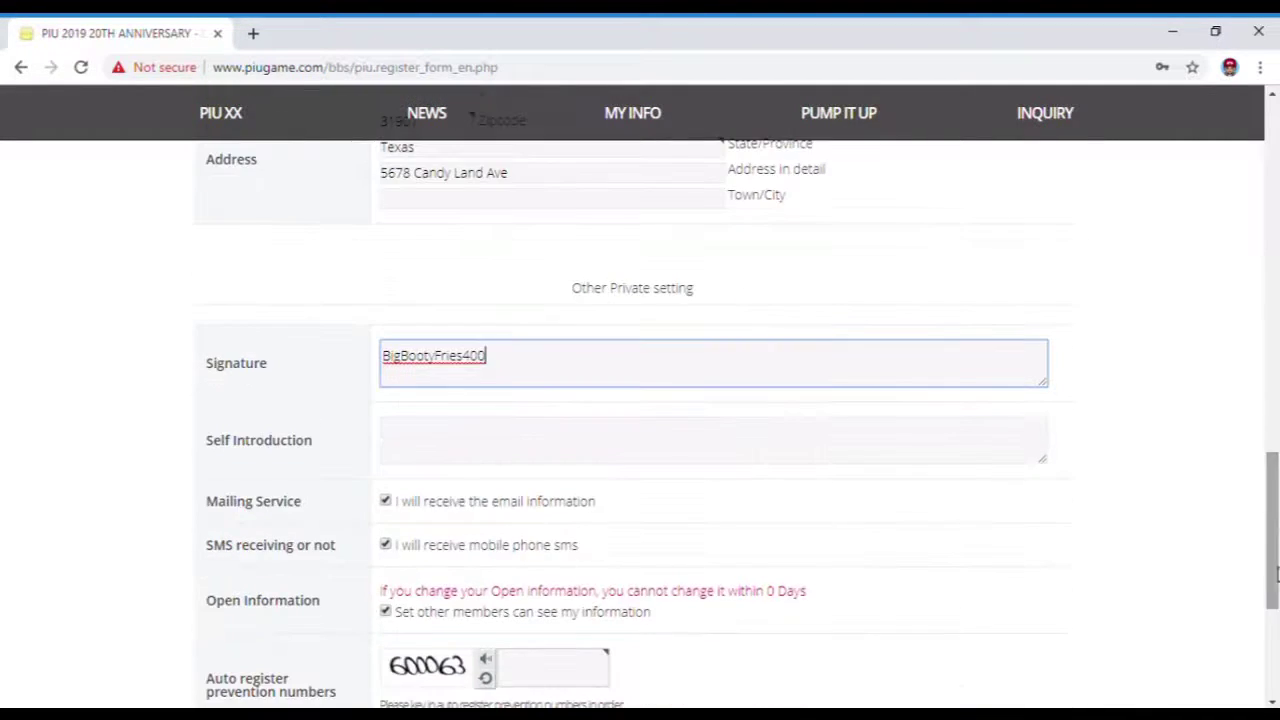
Write 'hello' in the Self Introduction box.
left_click(569, 461)
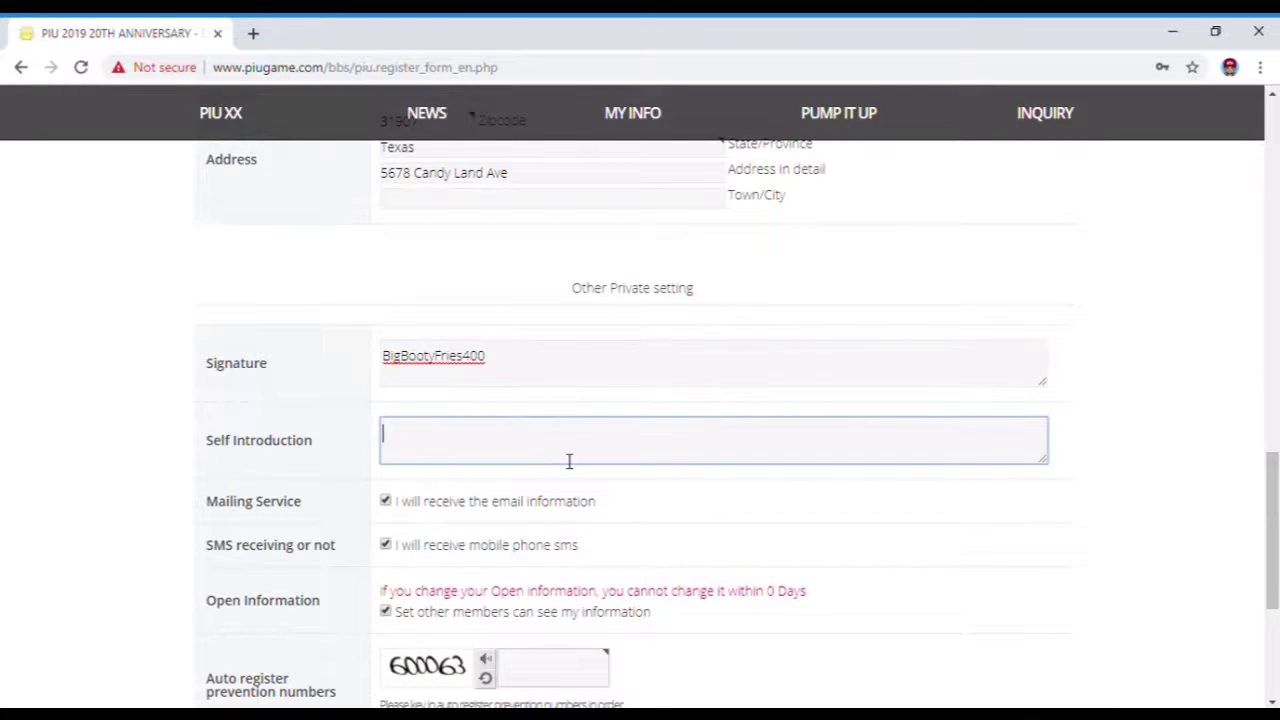
type("hello")
left_click_drag(1273, 500, 1273, 580)
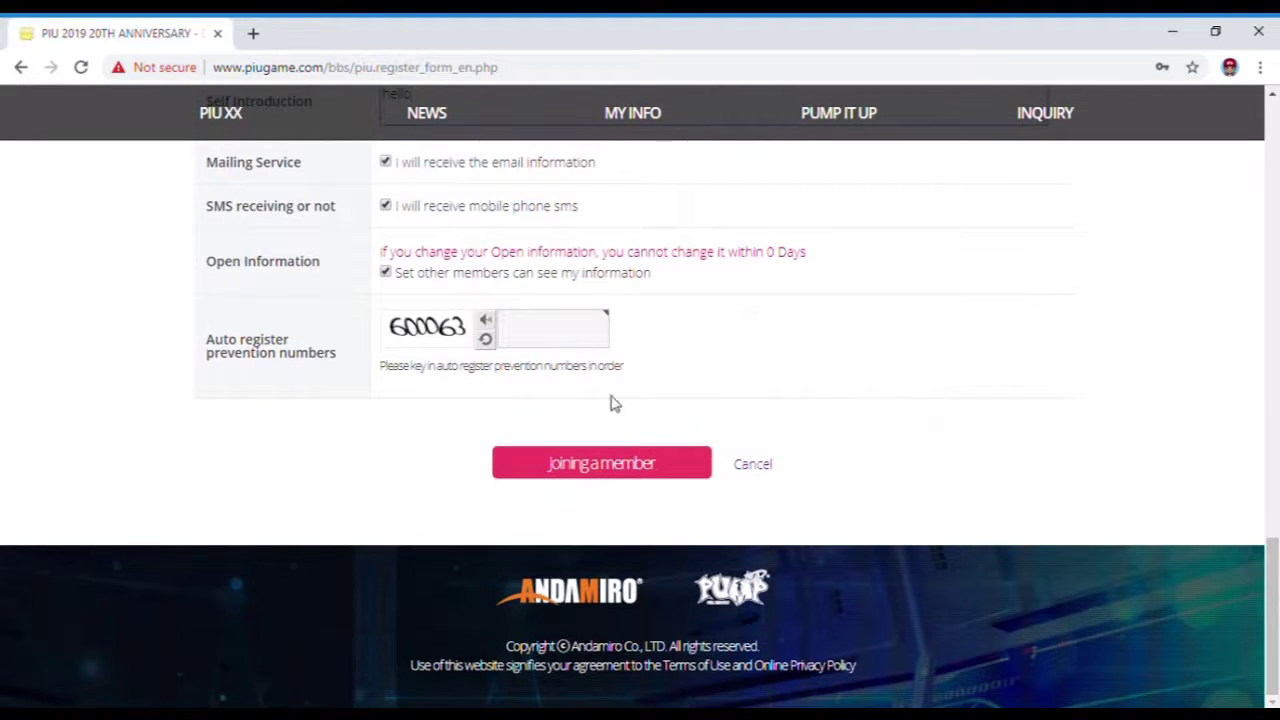
Enter prevention number 600063 and submit the form with 'Joining a member'.
left_click(552, 346)
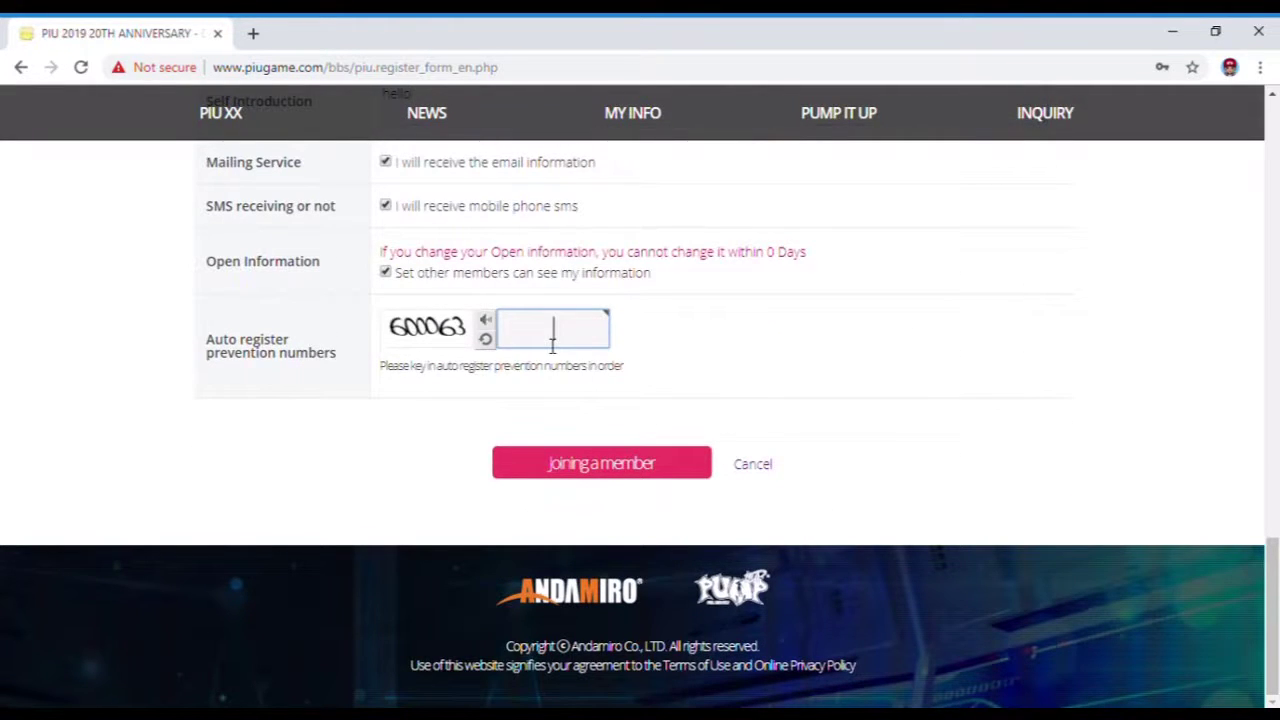
type("6")
type("000")
type("6")
type("3")
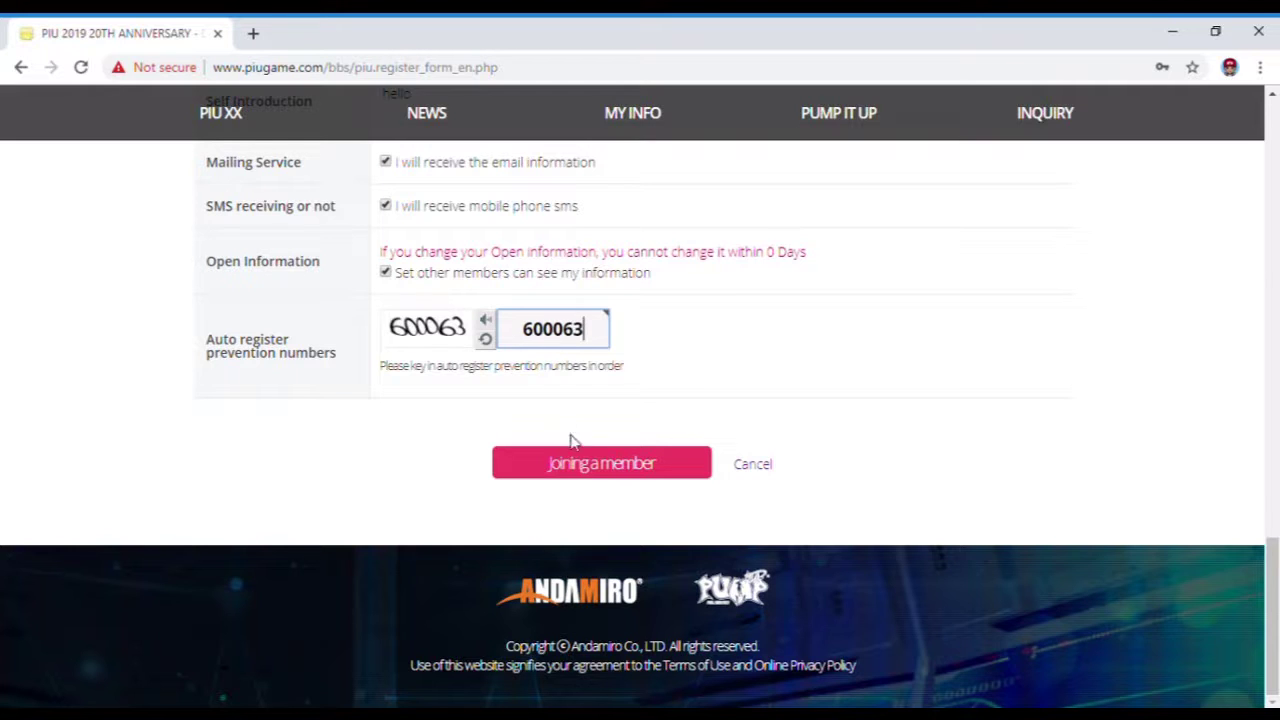
left_click(587, 470)
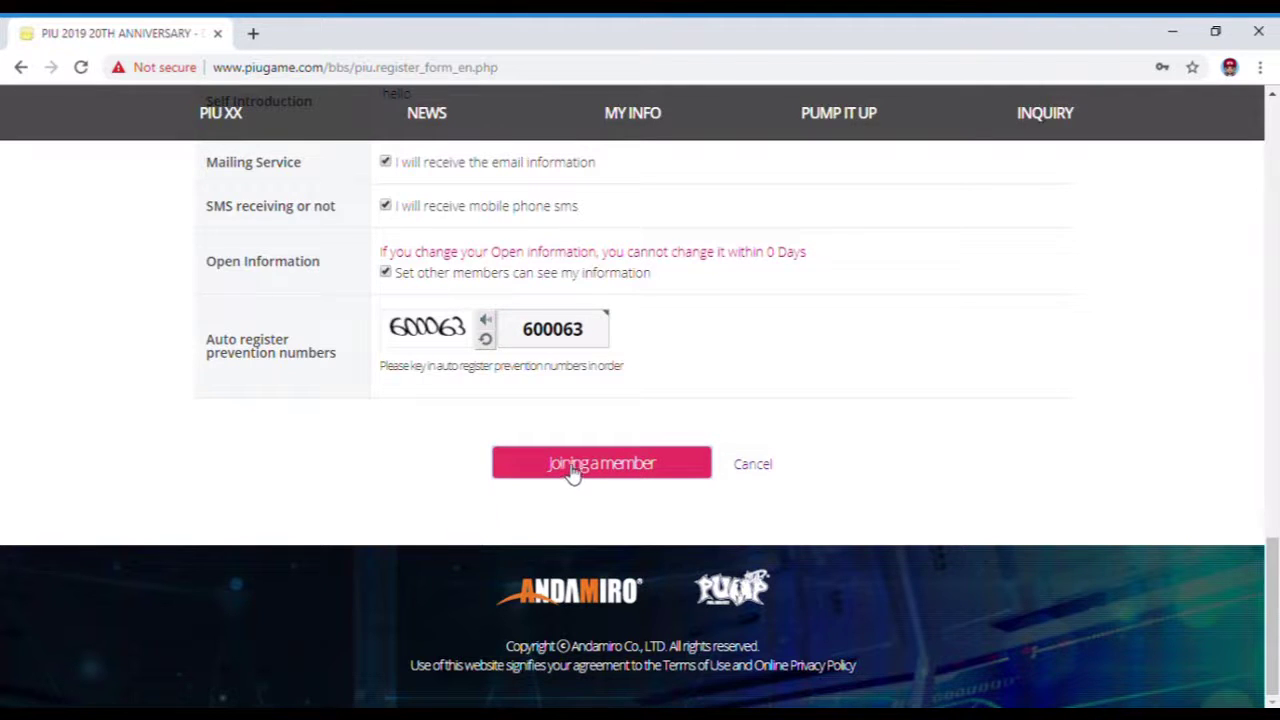
left_click(573, 473)
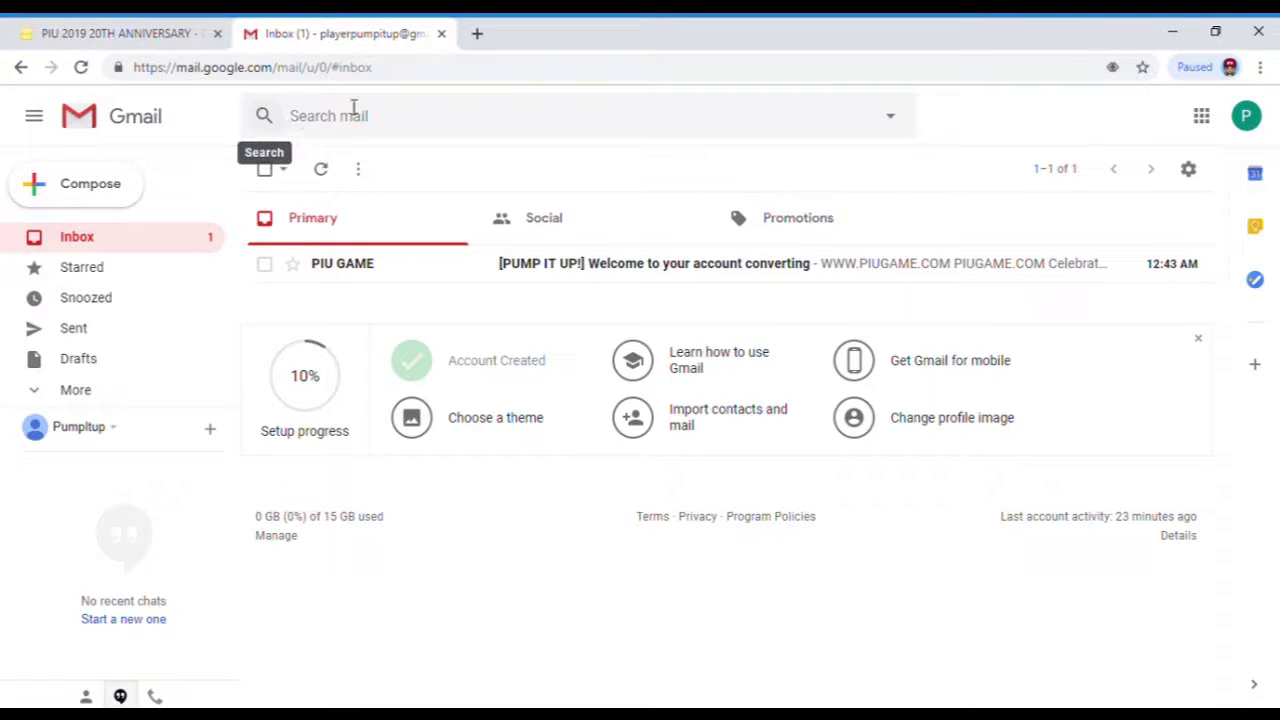
Open the PIU GAME welcome email and follow its Mail Certification link in a new tab.
left_click(614, 270)
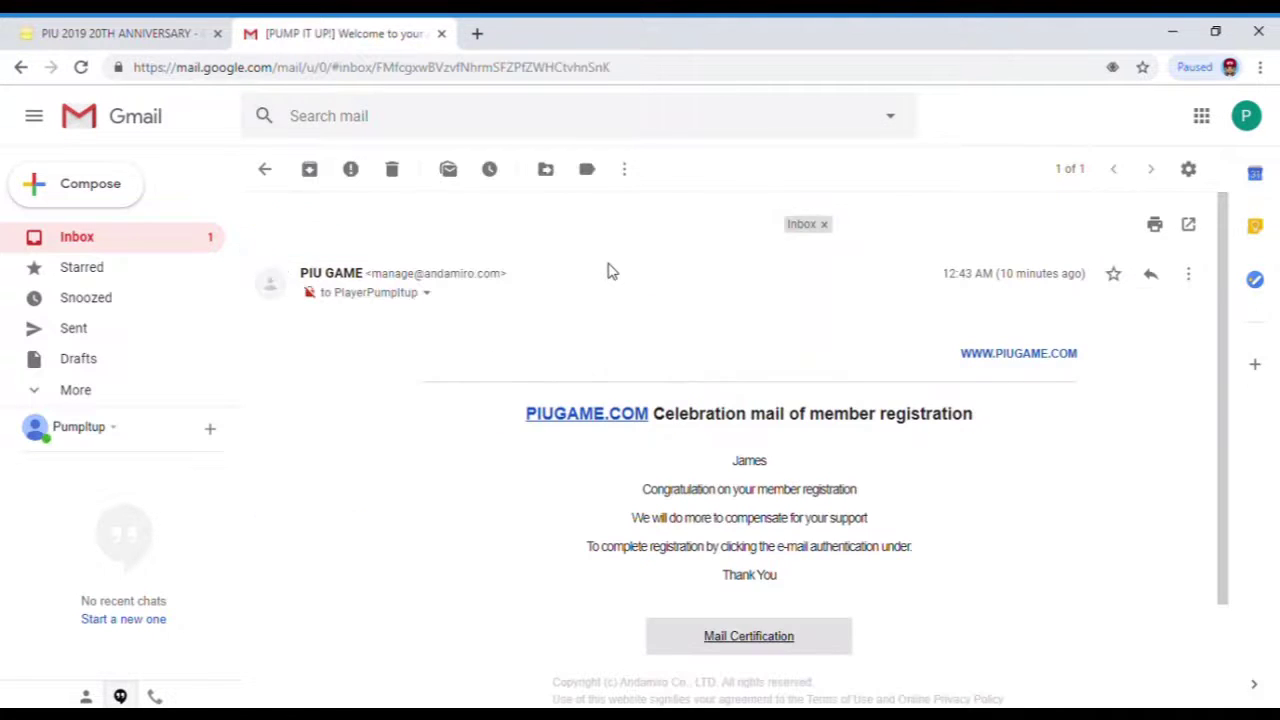
middle_click(690, 637)
scroll(672, 608, "down", 2)
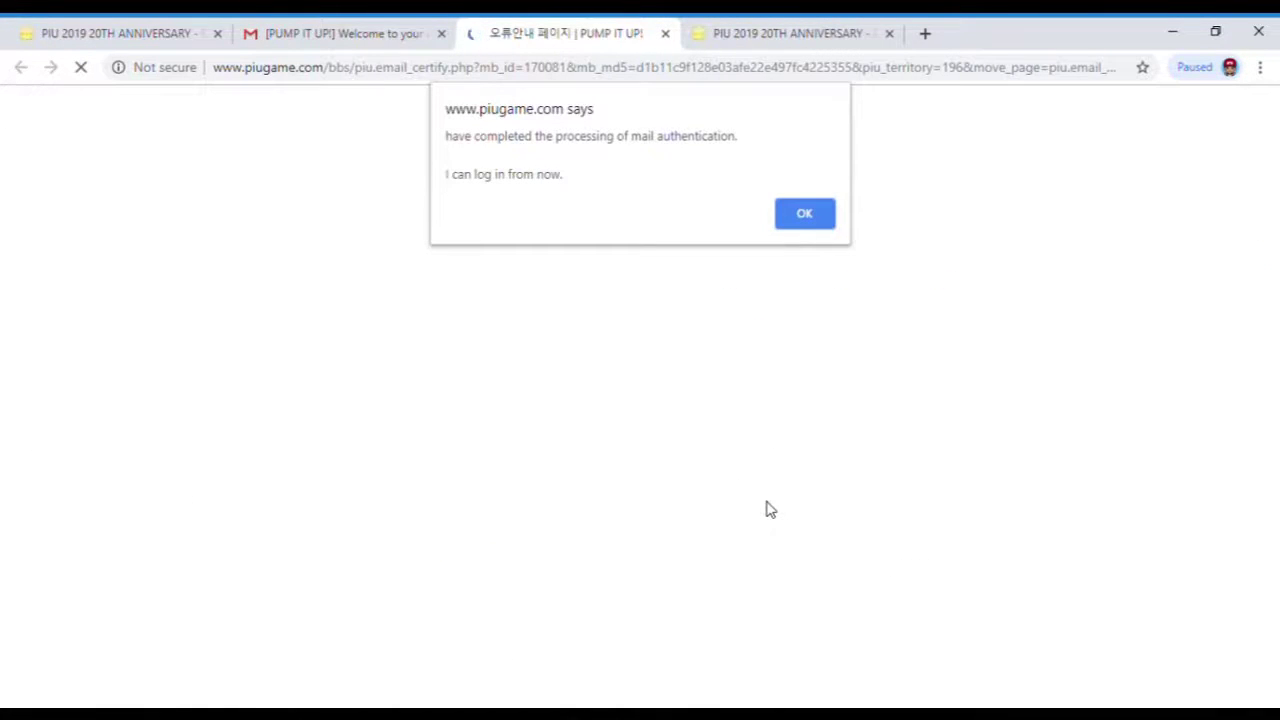
Dismiss the mail-authentication alert and log in with the new account's email and password.
left_click(807, 214)
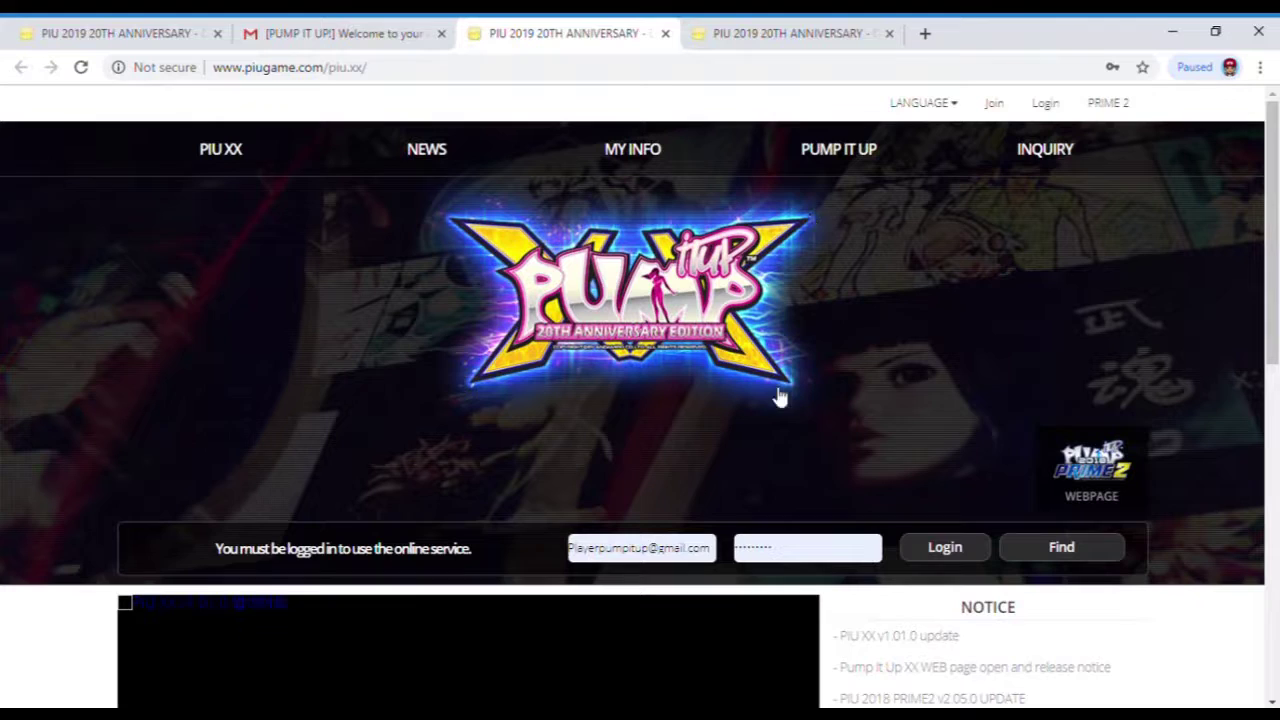
left_click(963, 552)
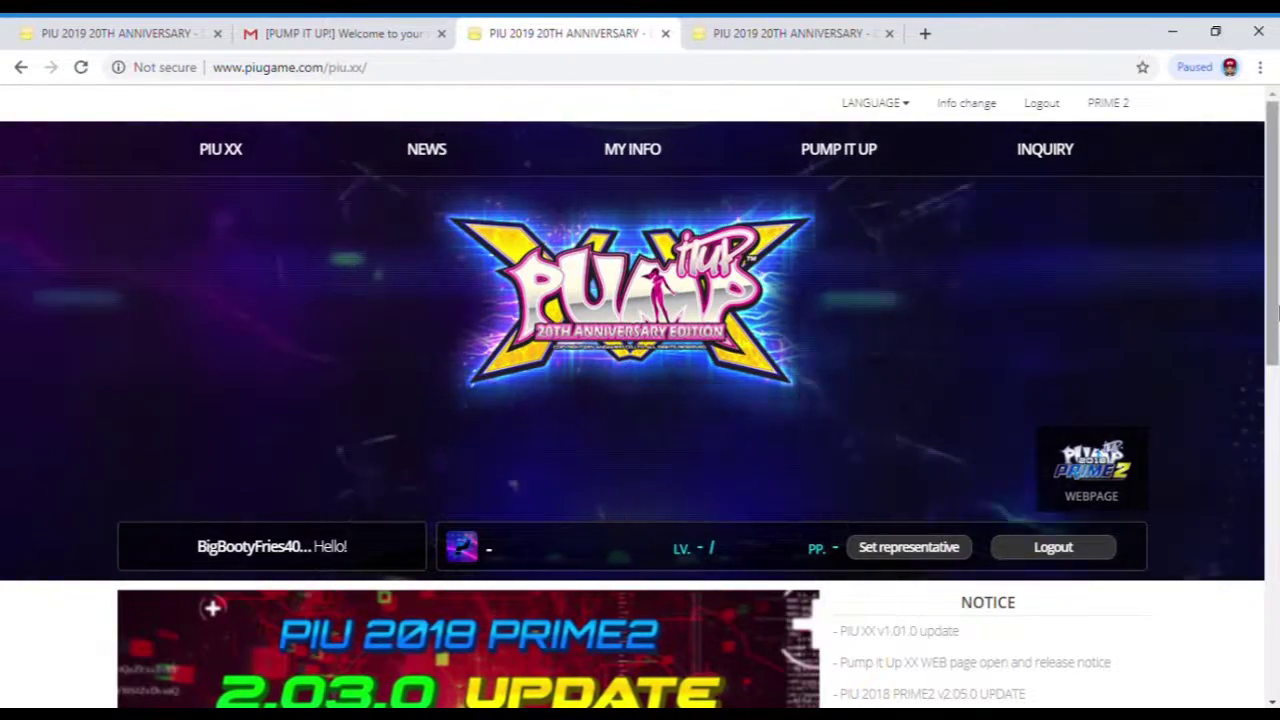
Go to the MY INFO game ID page and scroll to the empty slot #1.
scroll(1276, 490, "down", 5)
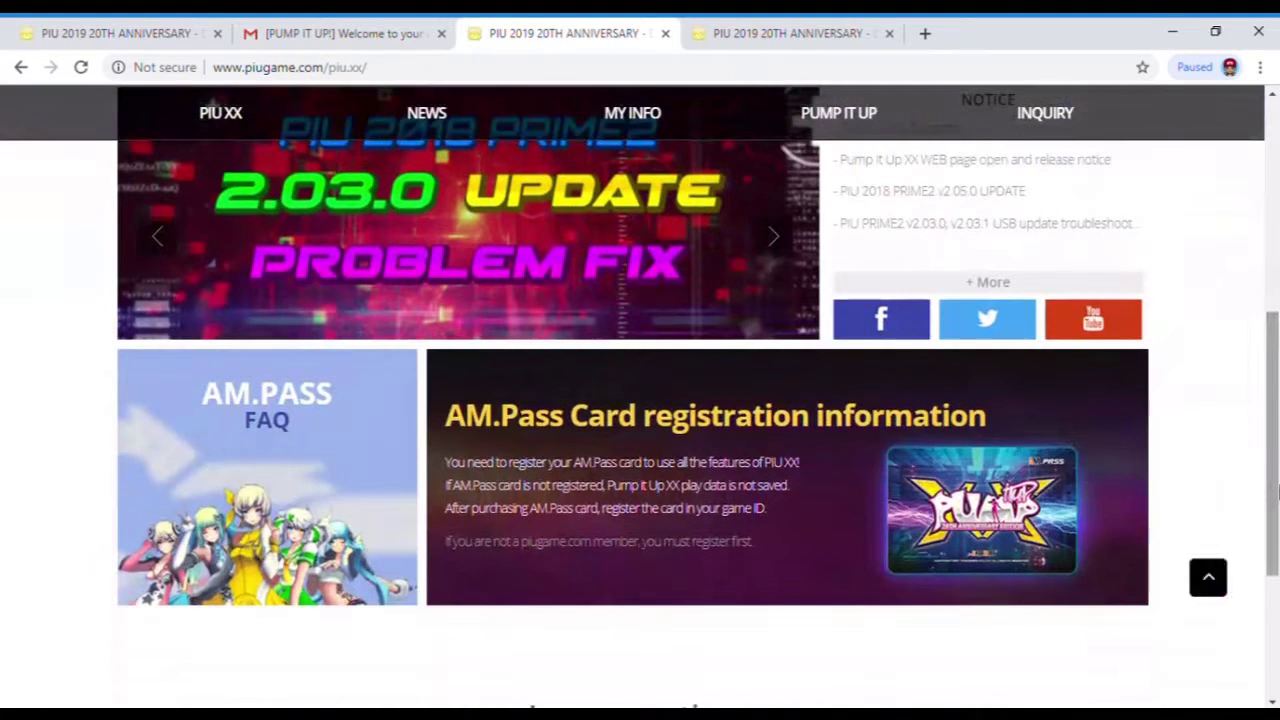
left_click_drag(1276, 490, 1276, 593)
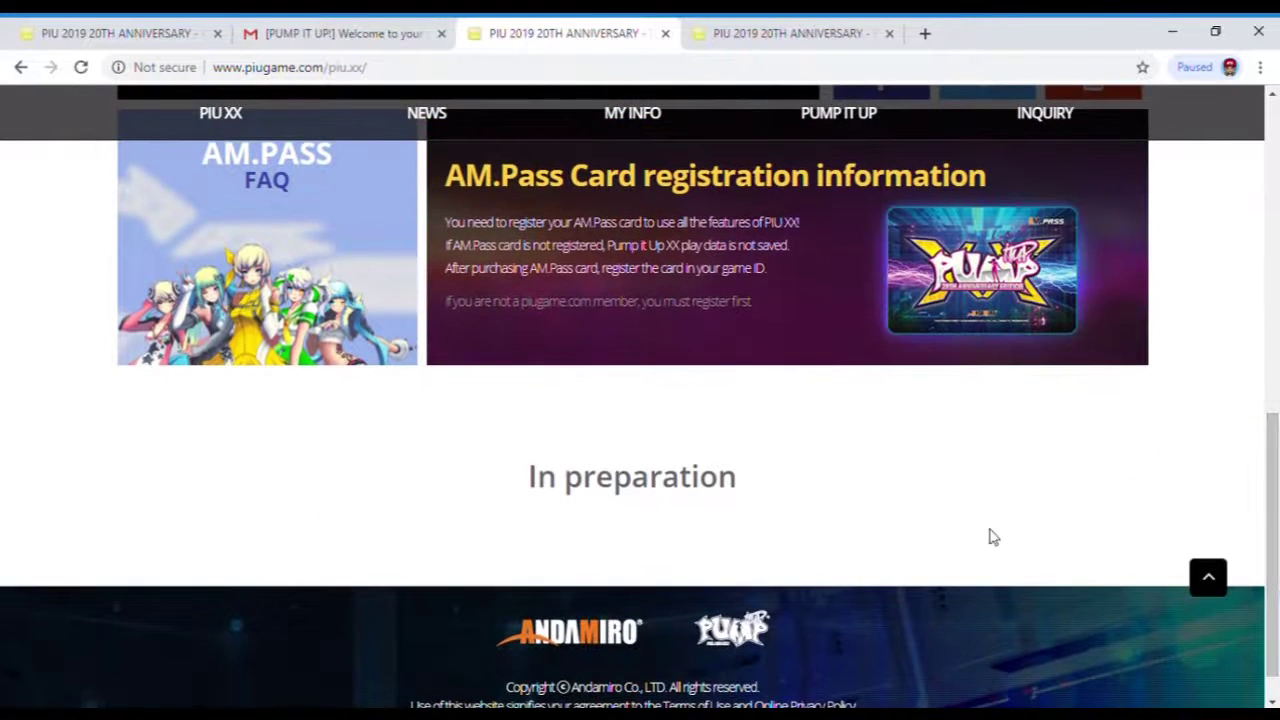
mouse_move(632, 113)
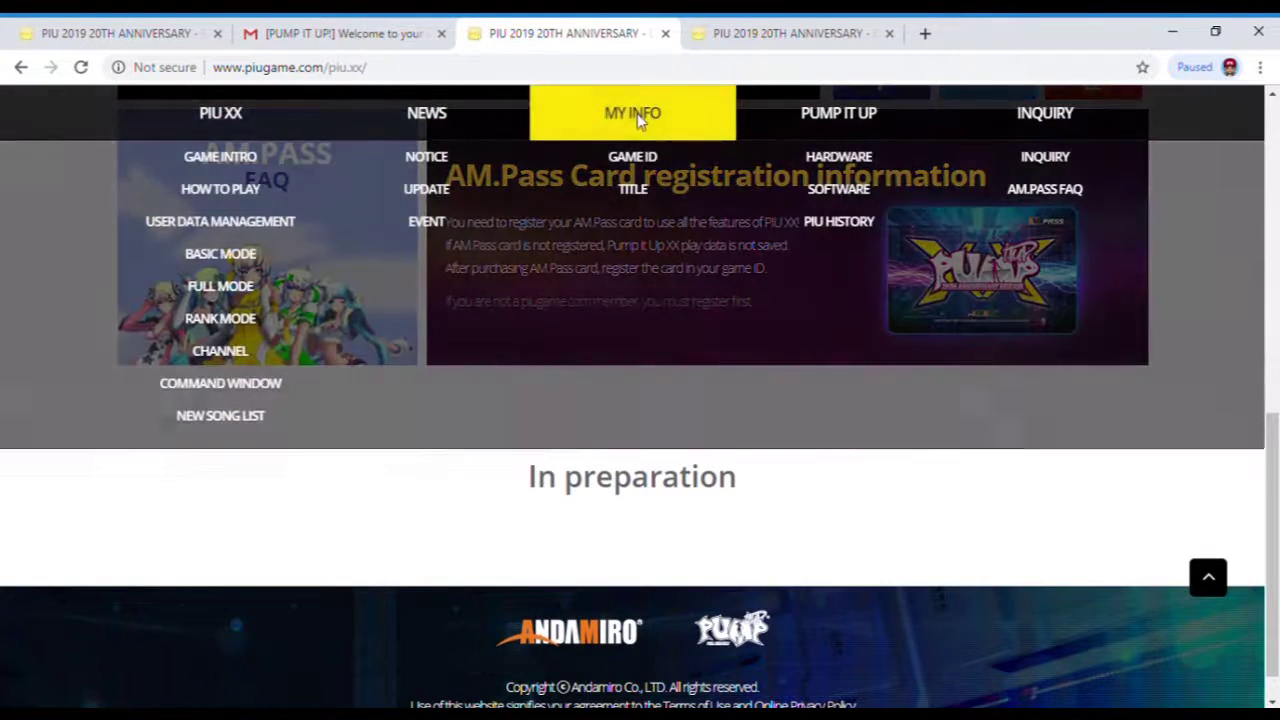
left_click(632, 162)
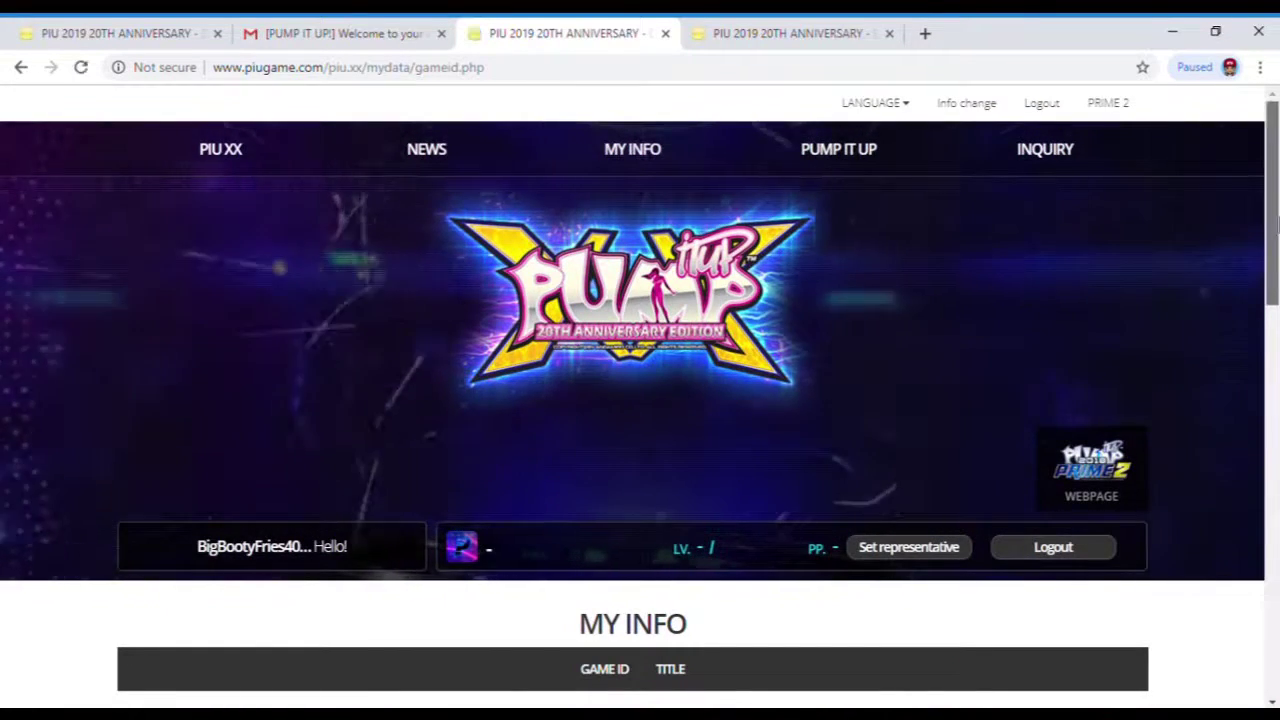
left_click_drag(1277, 205, 1277, 310)
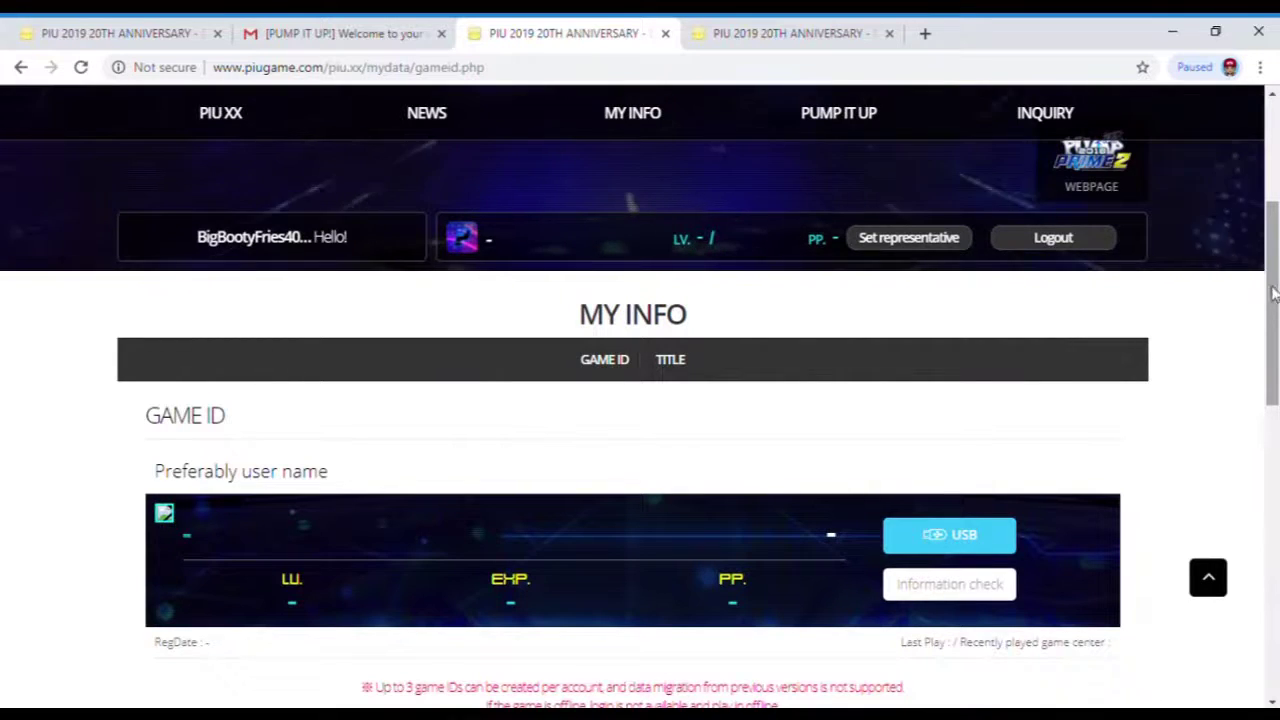
left_click_drag(1277, 310, 1277, 392)
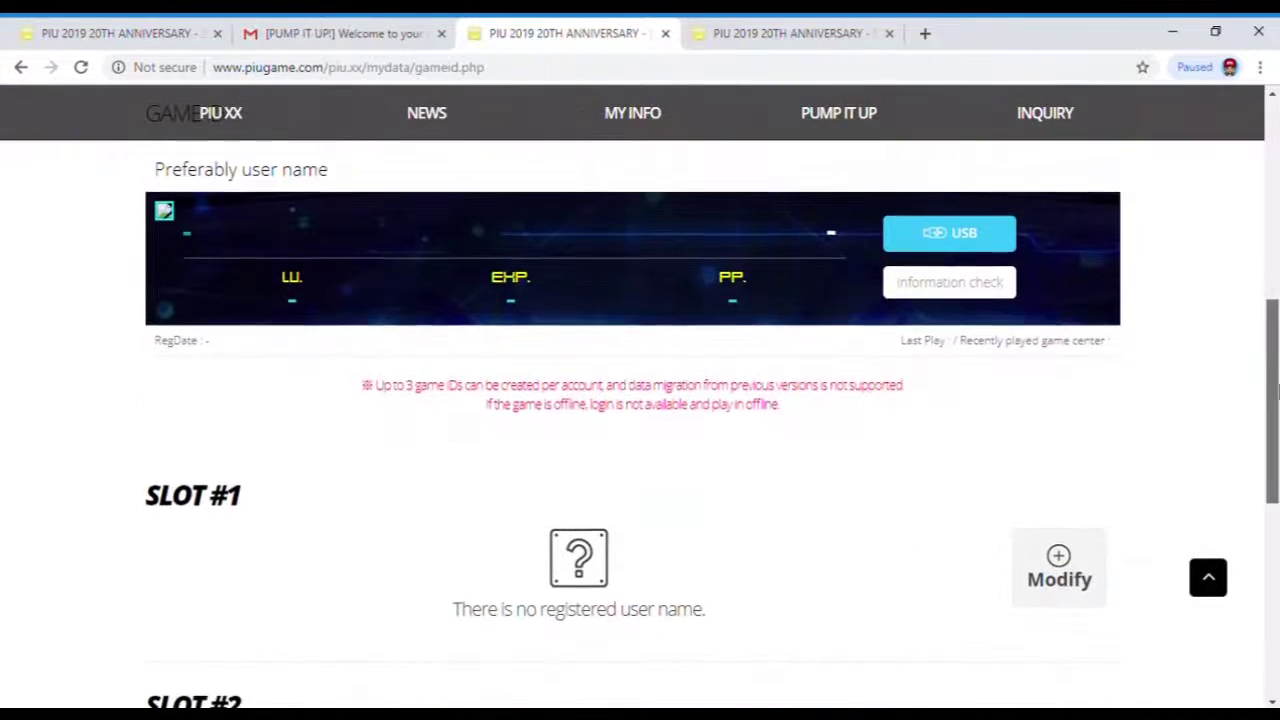
scroll(1276, 395, "down", 3)
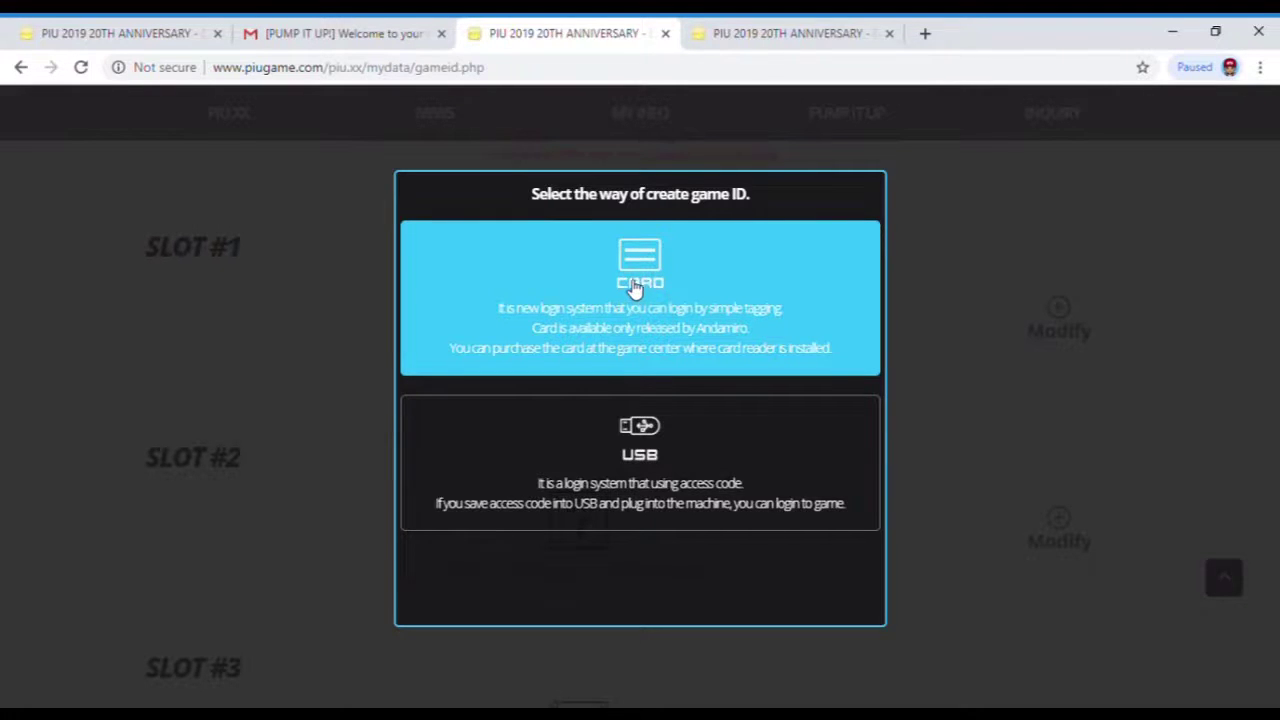
Choose CARD as the game ID method and start entering the 16-digit AM.Pass serial.
left_click(634, 287)
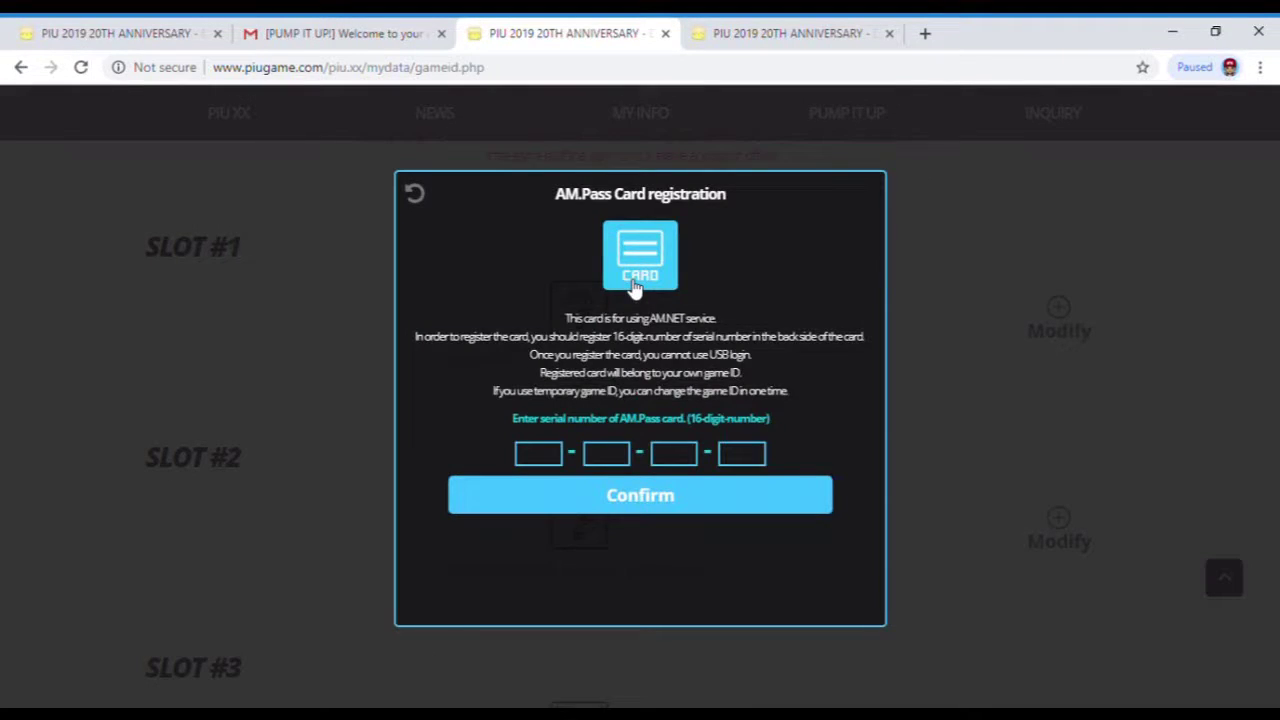
left_click(538, 455)
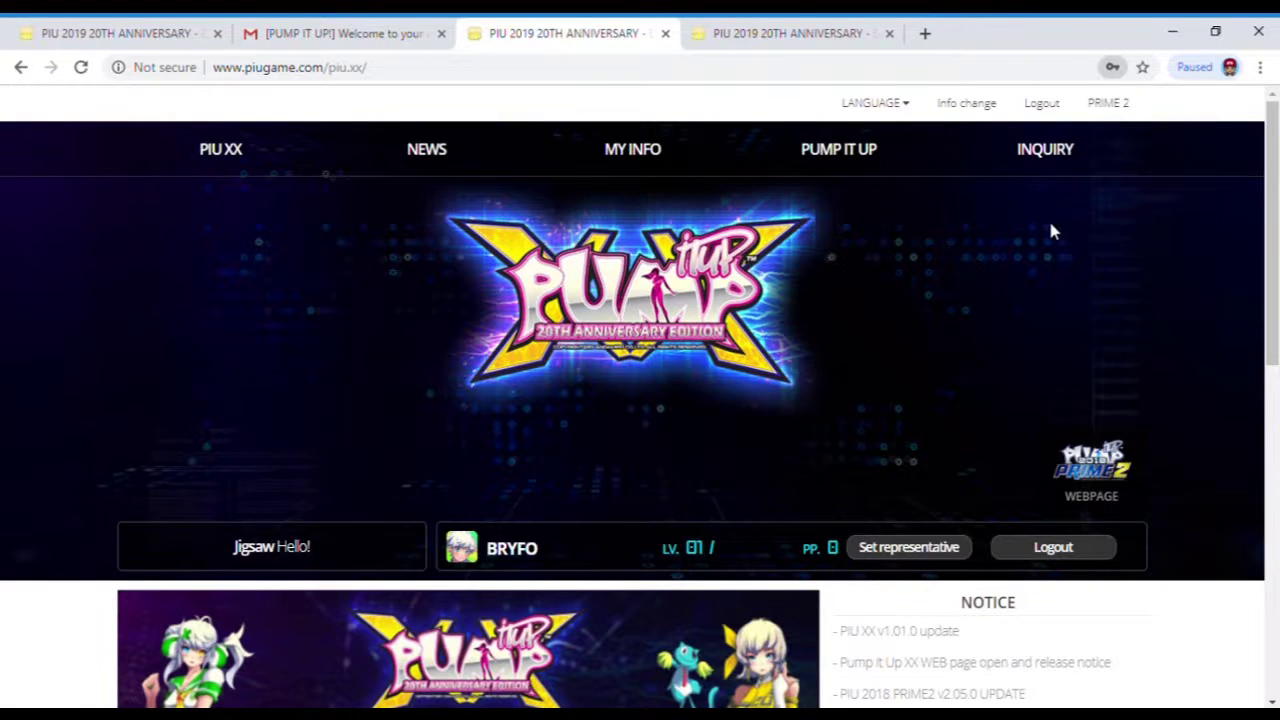
left_click_drag(1276, 168, 1277, 255)
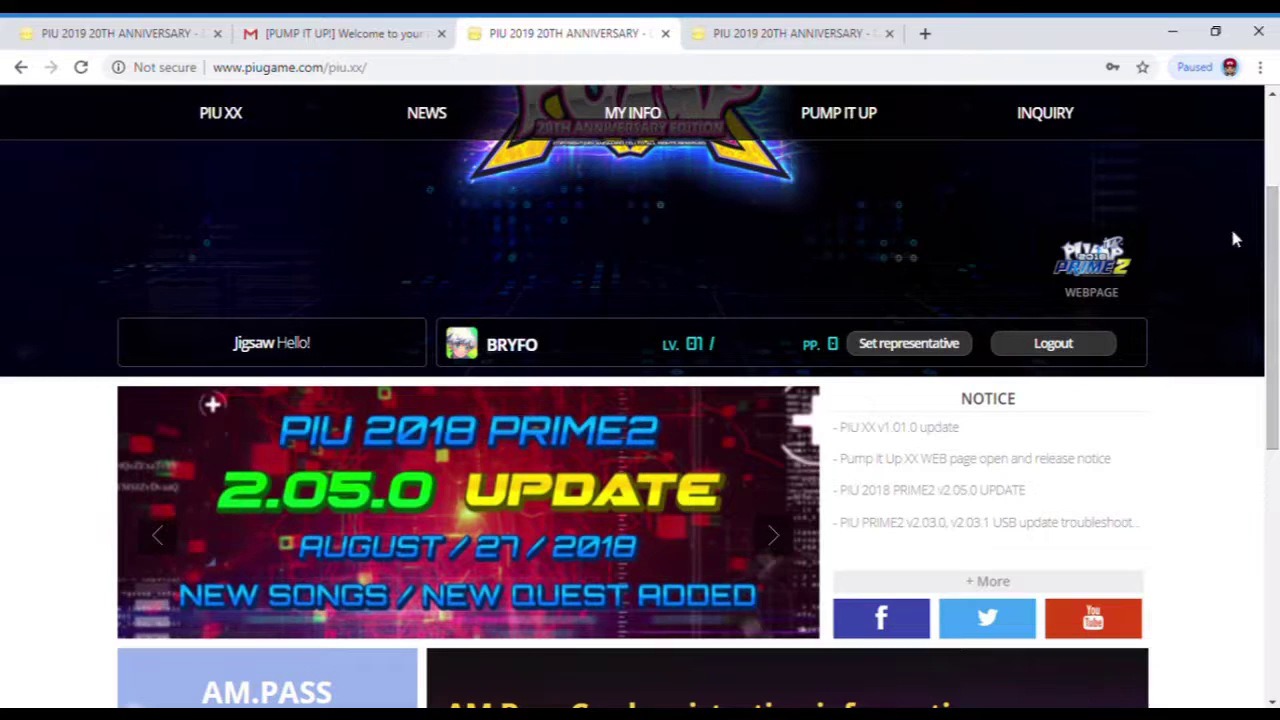
mouse_move(1274, 256)
left_mouse_down()
mouse_move(1274, 350)
mouse_move(1276, 171)
left_mouse_up()
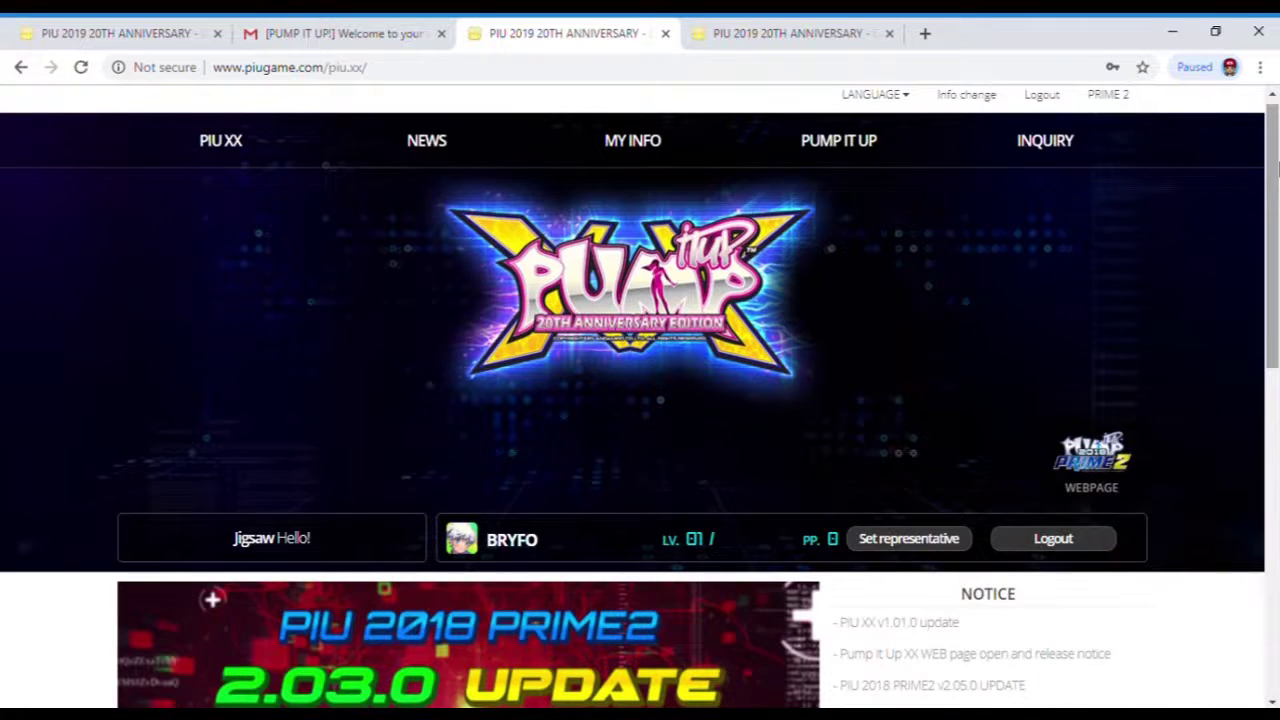
mouse_move(1276, 171)
left_mouse_down()
mouse_move(1276, 290)
mouse_move(1276, 155)
mouse_move(1276, 268)
left_mouse_up()
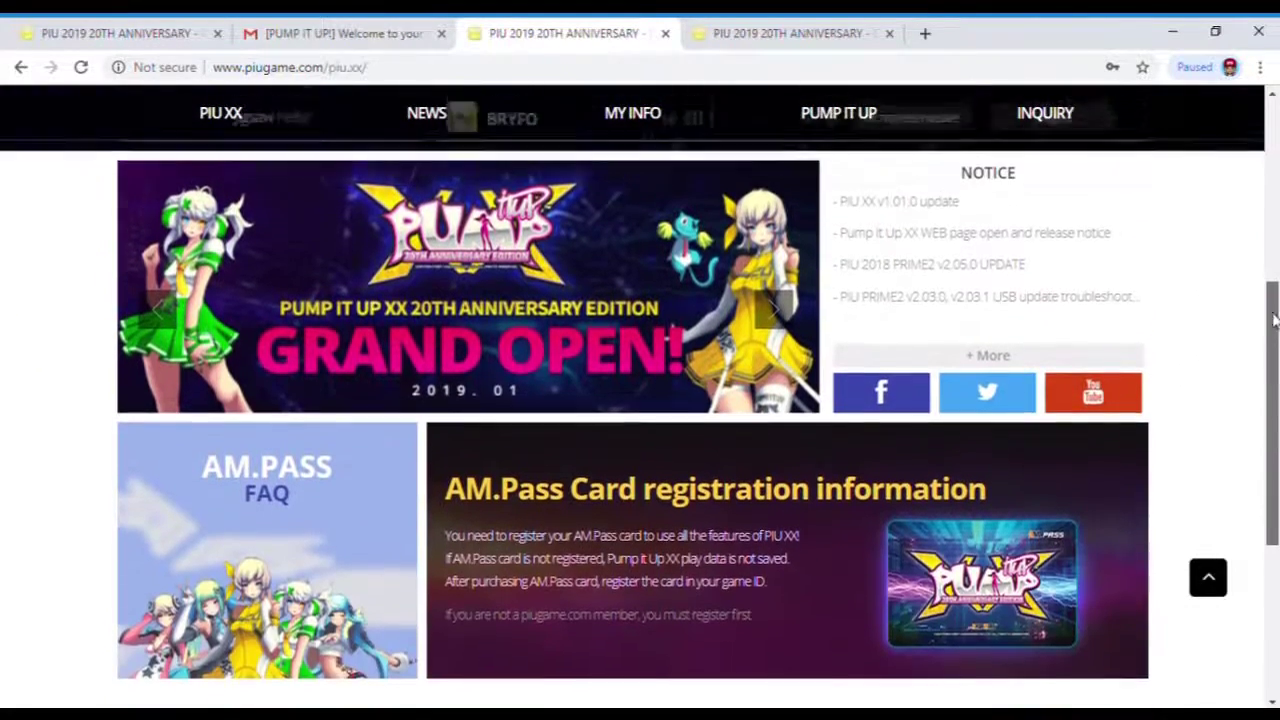
left_click_drag(1276, 268, 1276, 120)
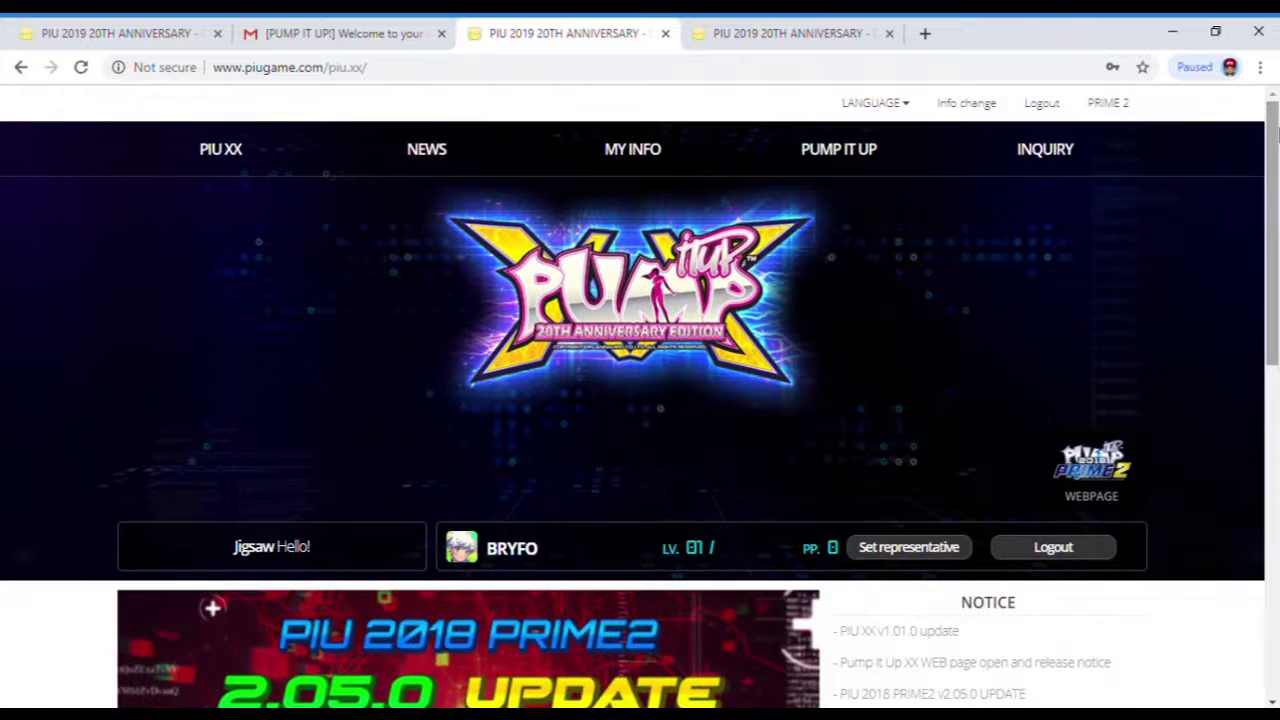